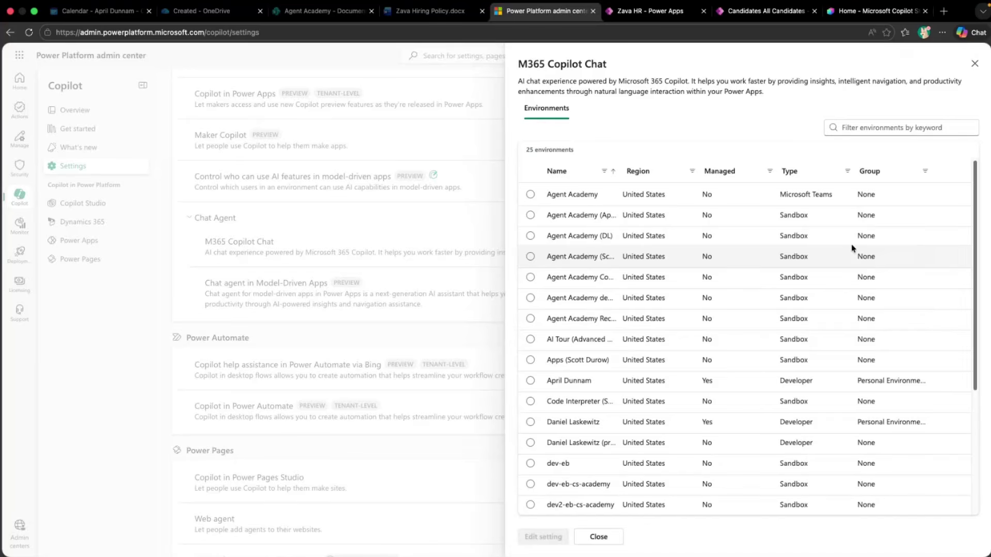
# Check that Agent Academy has M365 Copilot On for model-driven and canvas apps, then close the panels
pyautogui.click(529, 196)
pyautogui.click(539, 539)
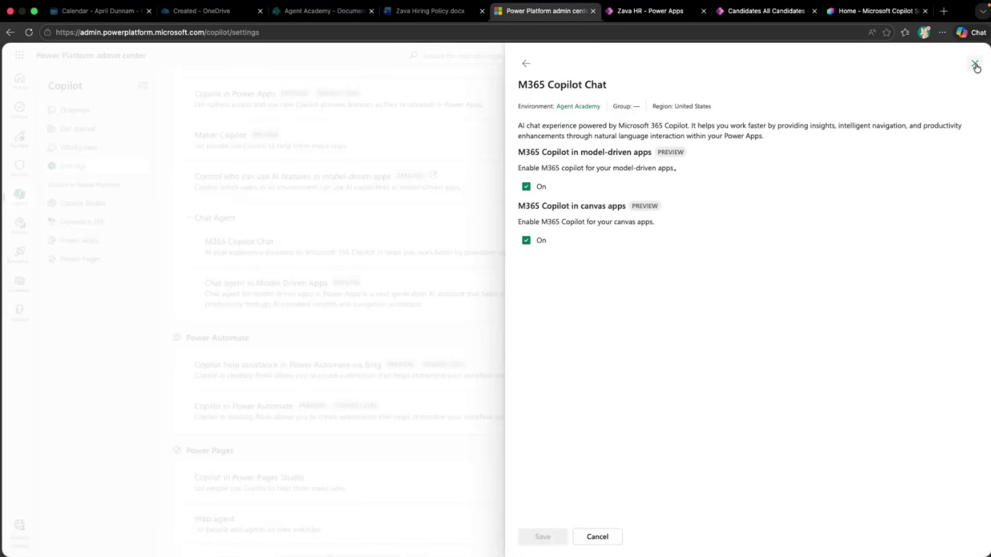
pyautogui.click(975, 66)
pyautogui.click(973, 64)
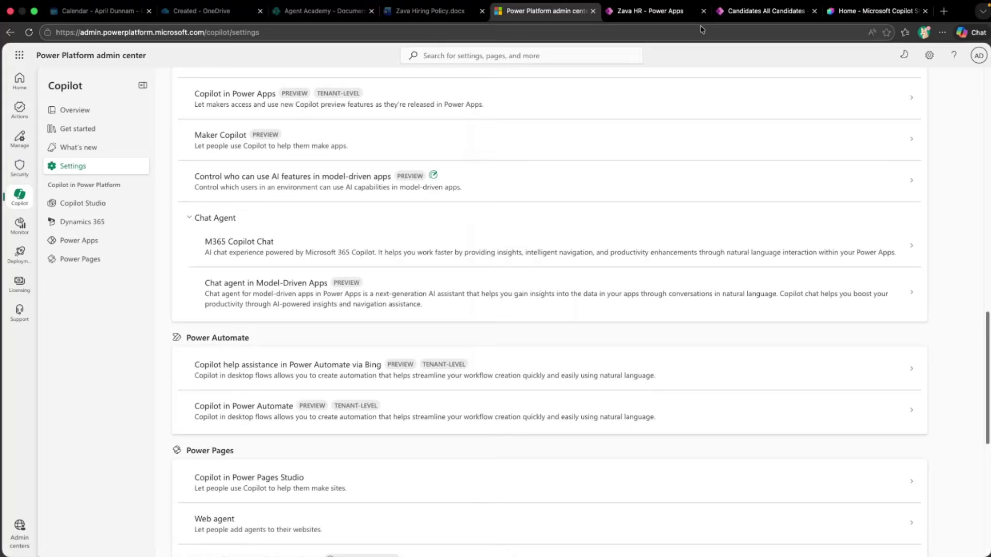
# In Zava HR's Upcoming settings, set M365 Copilot in model-driven apps to On
pyautogui.click(649, 11)
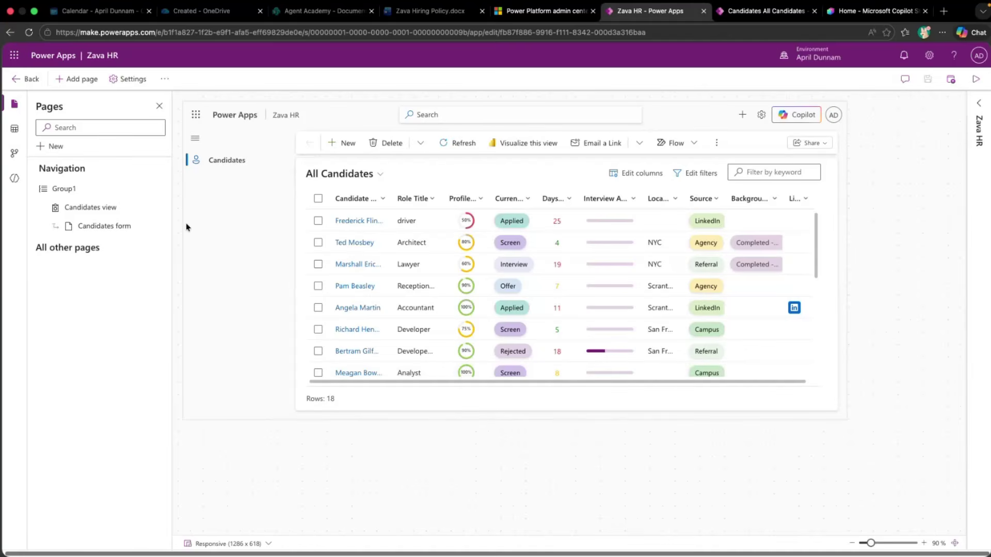
pyautogui.click(133, 80)
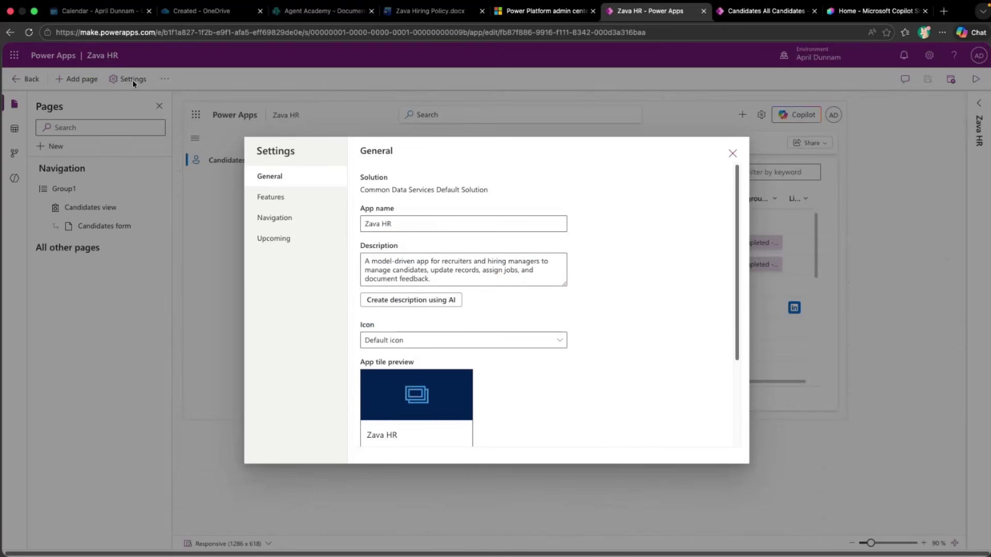
pyautogui.click(281, 245)
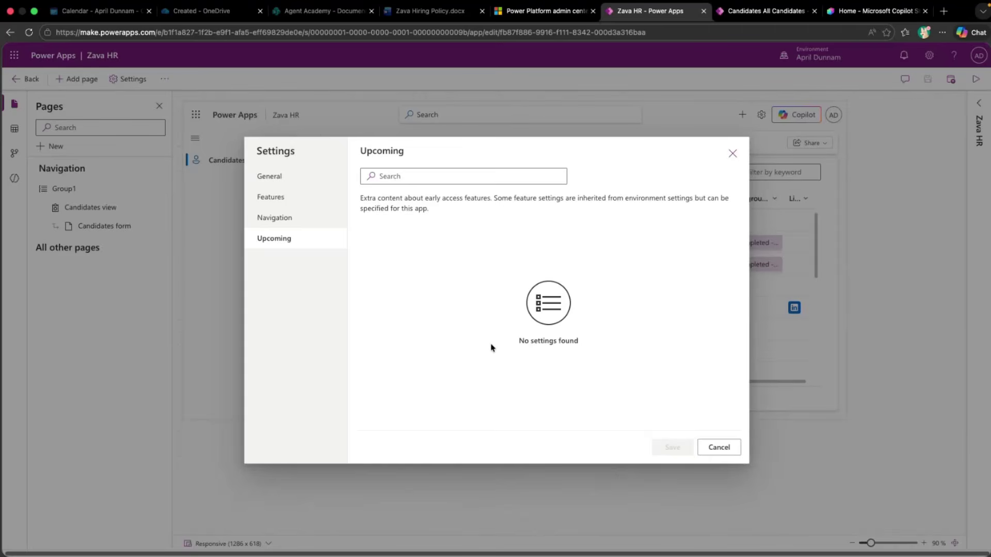
pyautogui.scroll(-3, 491, 347)
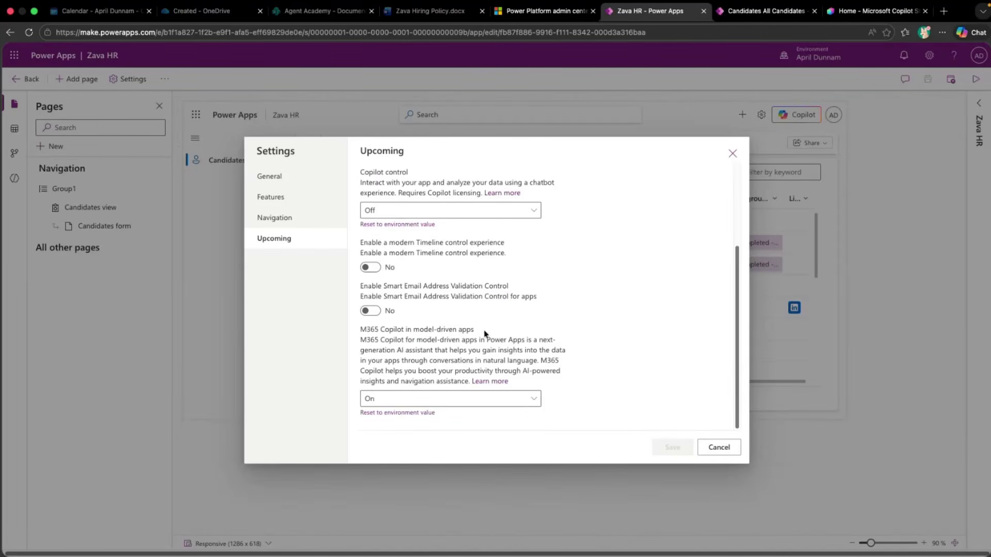
pyautogui.click(534, 405)
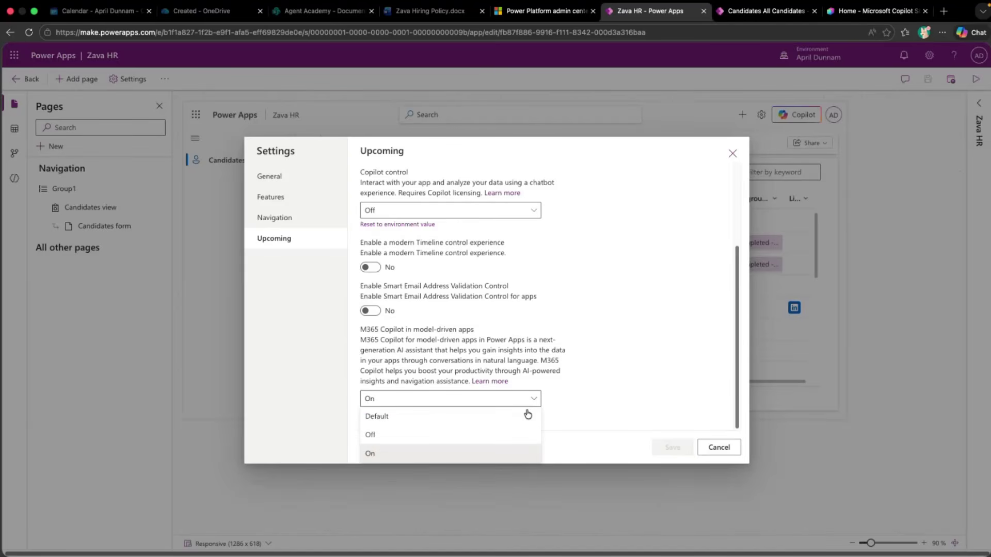
pyautogui.click(568, 447)
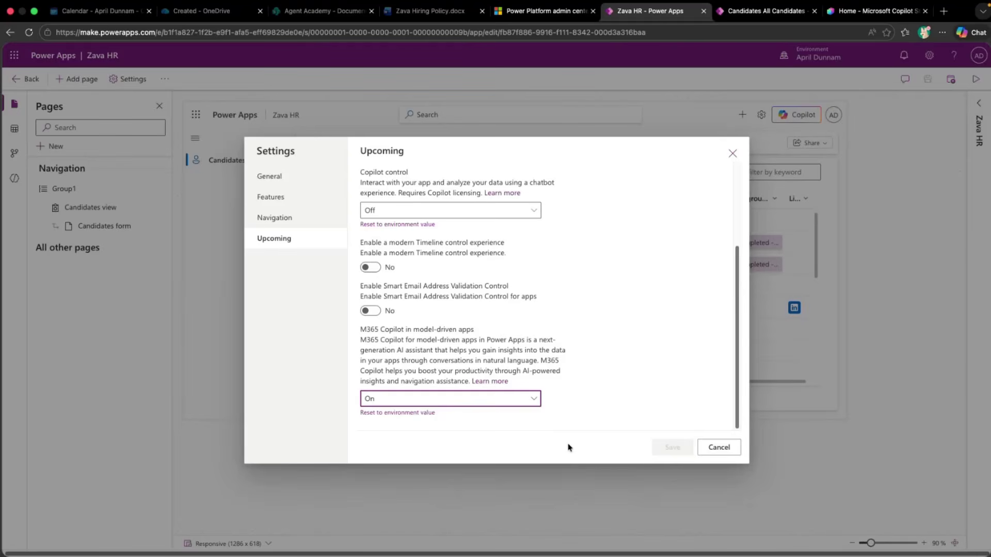
# Close the app settings and bring up the Copilot pane beside the running All Candidates view
pyautogui.click(732, 153)
pyautogui.click(799, 15)
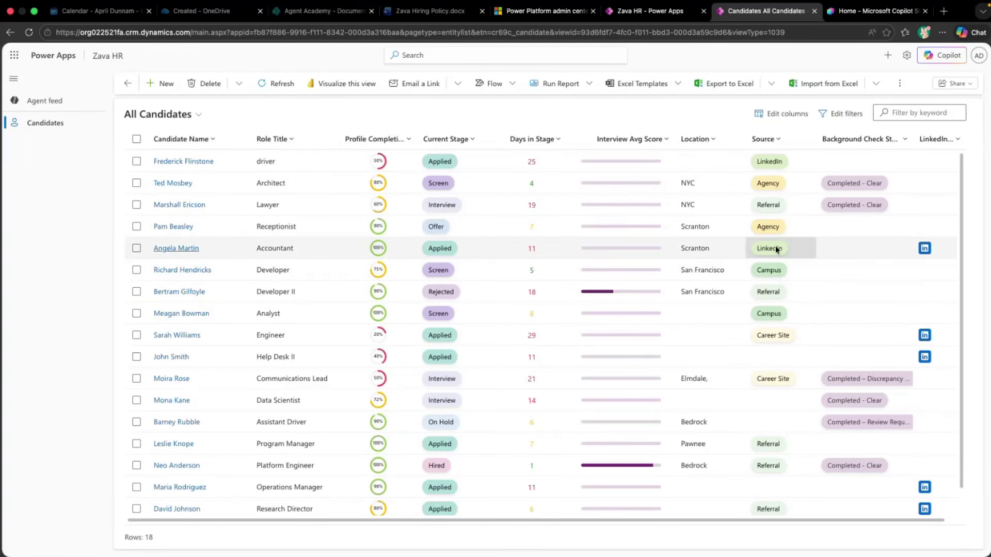
pyautogui.click(947, 61)
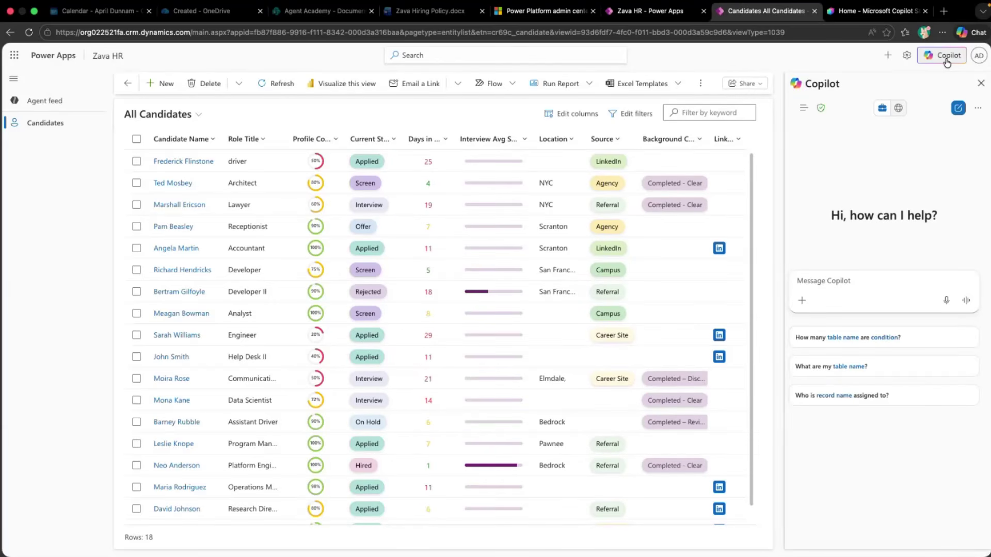
# Browse Copilot's chats-and-agents list and its more-options menu, then focus the message box
pyautogui.click(803, 109)
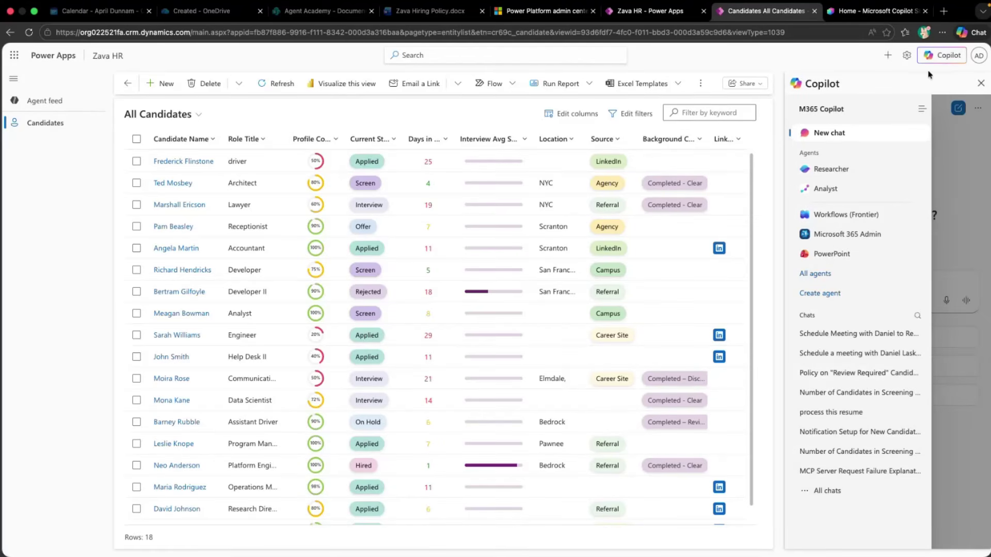
pyautogui.click(923, 108)
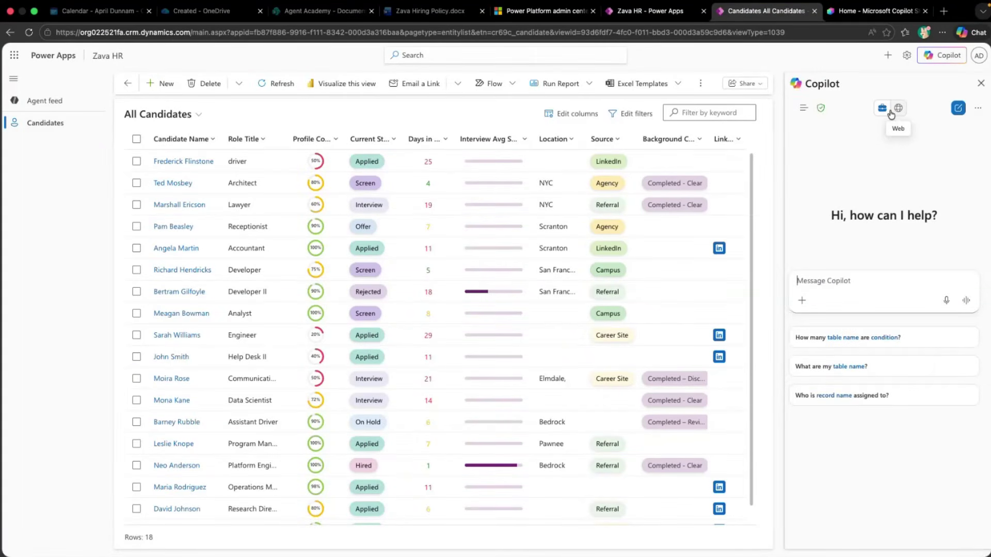
pyautogui.click(978, 108)
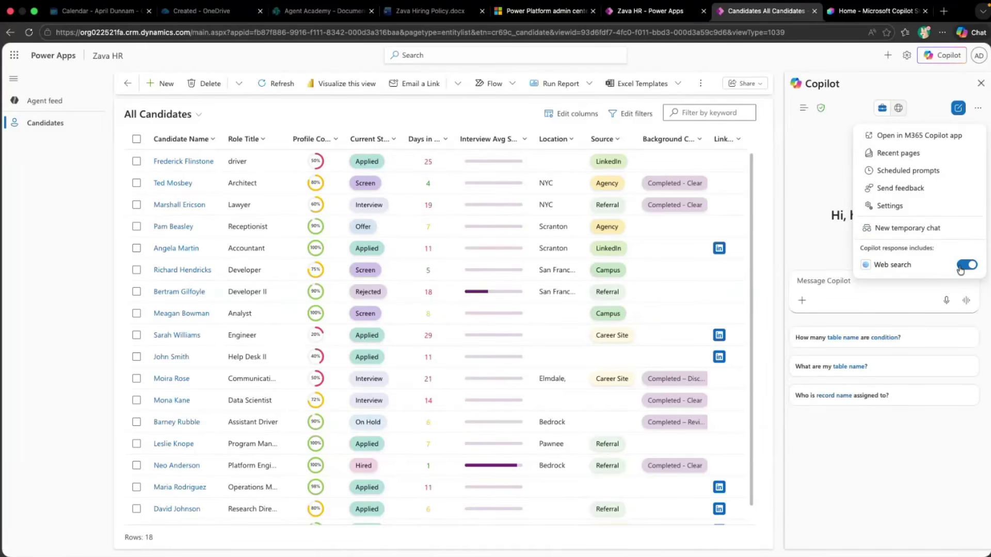
pyautogui.click(835, 166)
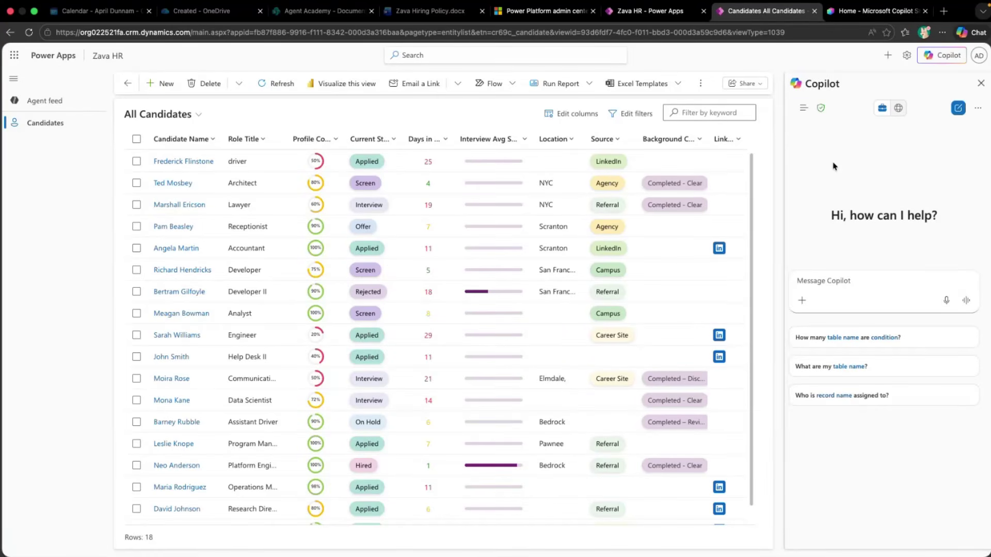
pyautogui.click(870, 290)
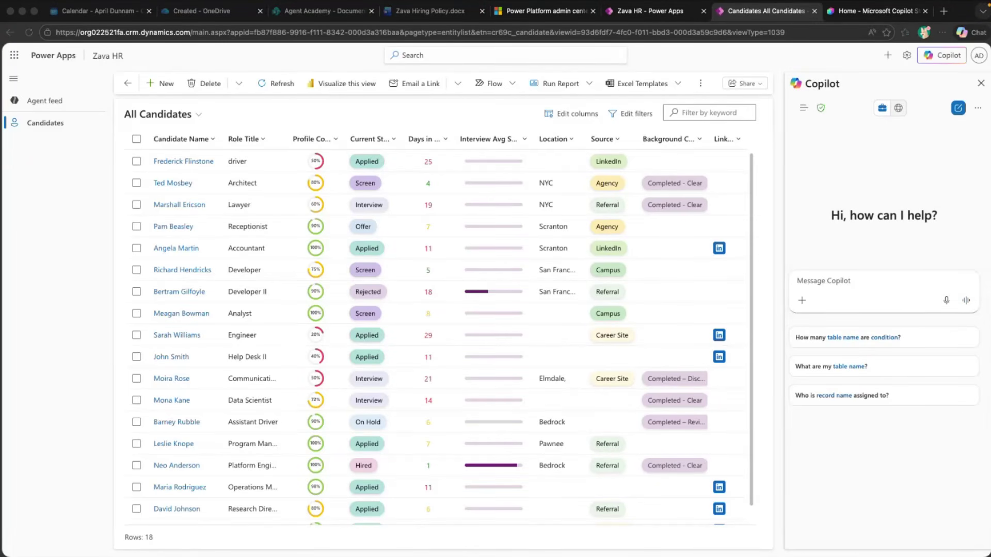
# Ask Copilot 'How many candidates are in the screen stage?'
pyautogui.click(889, 286)
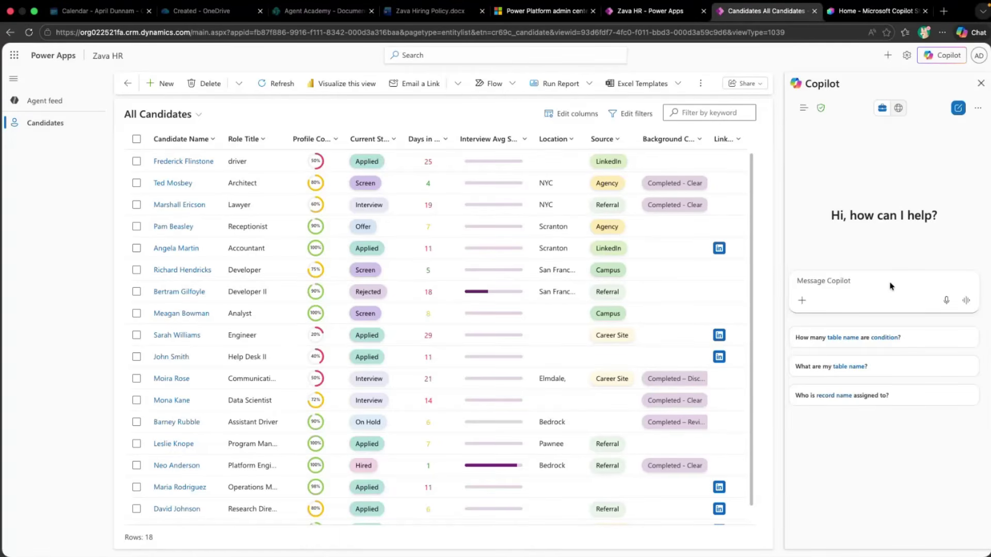
pyautogui.write('How many candidates are in the screen stage?')
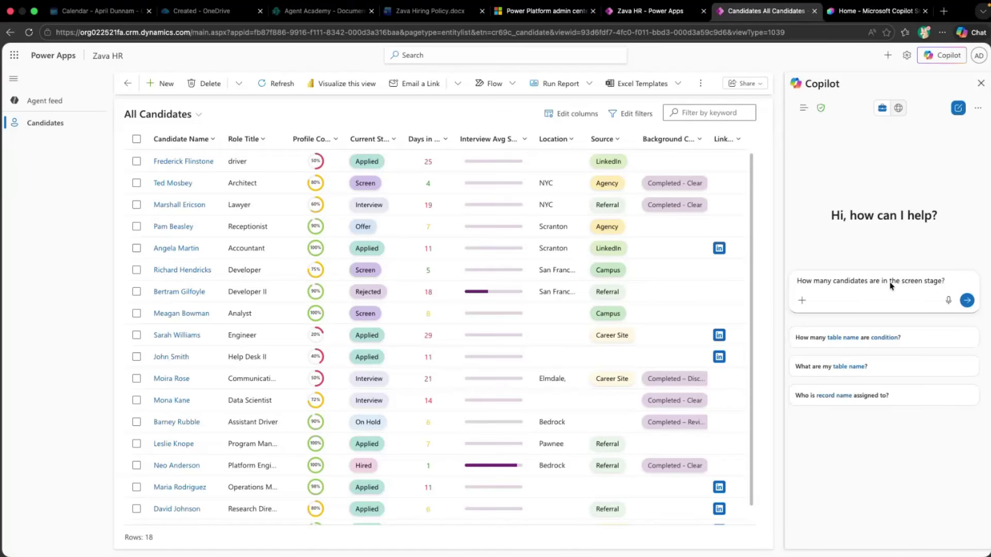
pyautogui.press('Return')
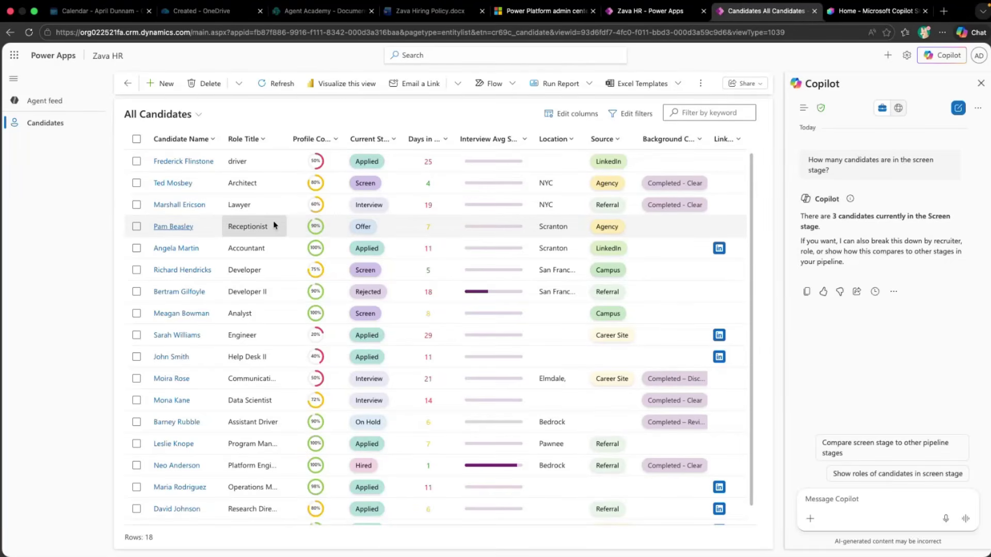
# On the Lawyer candidate's record, ask Copilot to 'Summarize this candidate's progress so far'
pyautogui.click(179, 209)
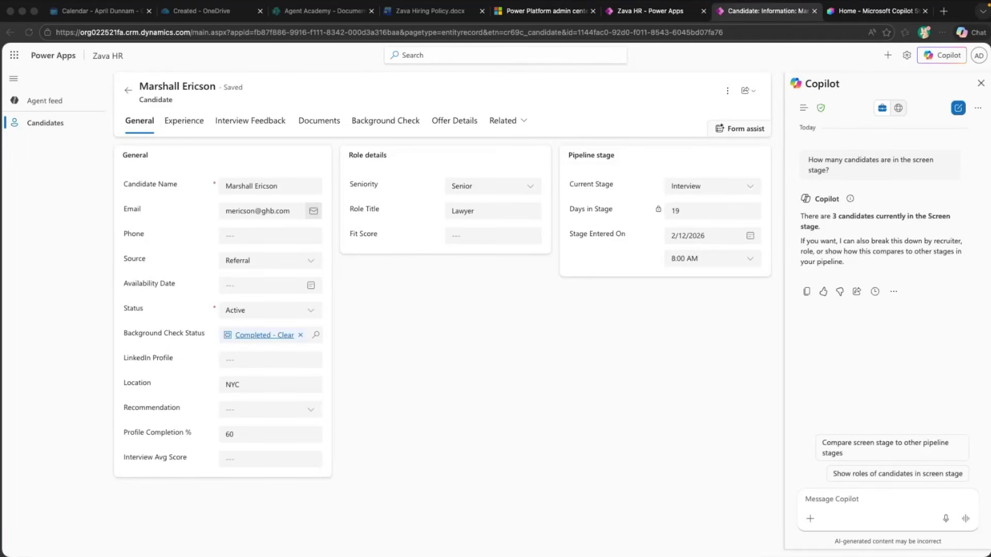
pyautogui.click(827, 504)
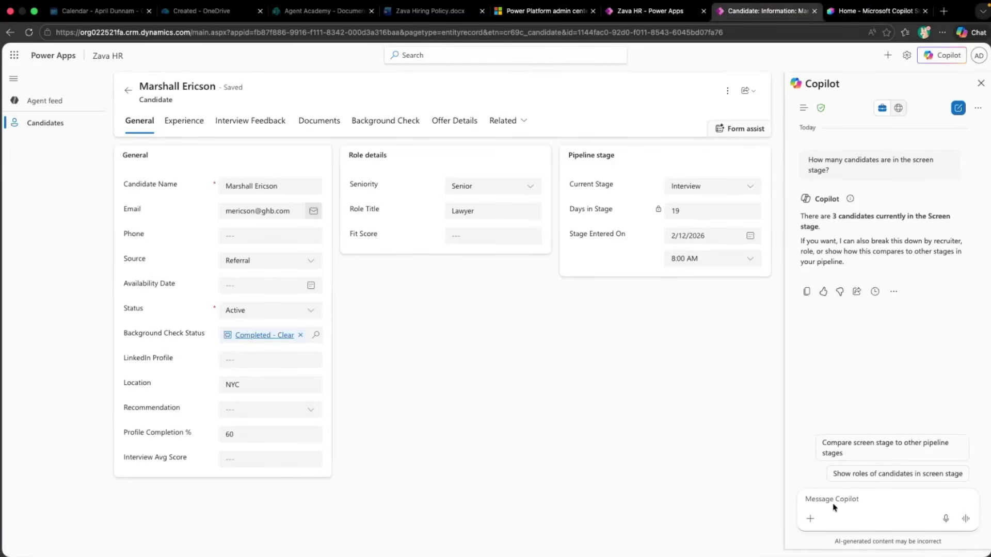
pyautogui.click(833, 502)
pyautogui.write("Summarize this candidate's progress so far")
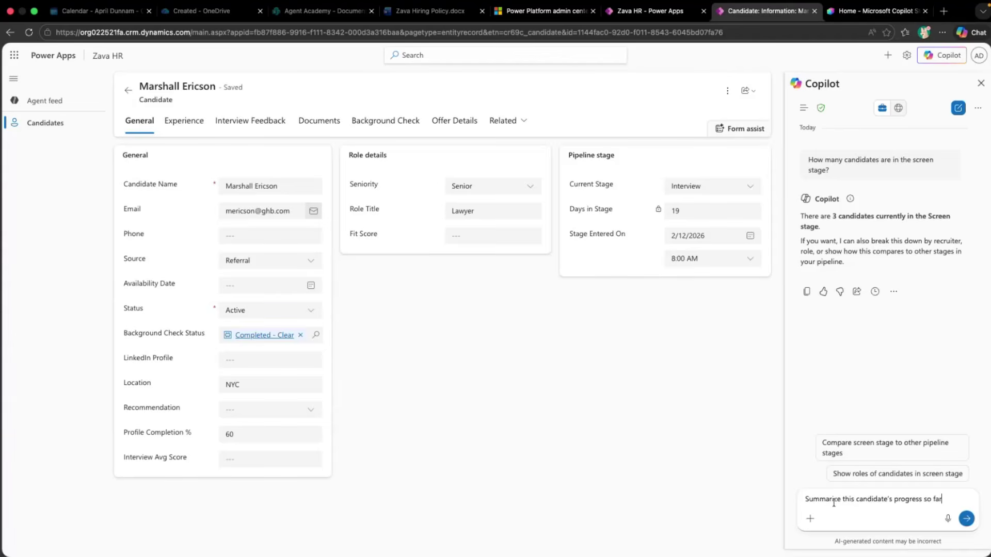
pyautogui.press('Return')
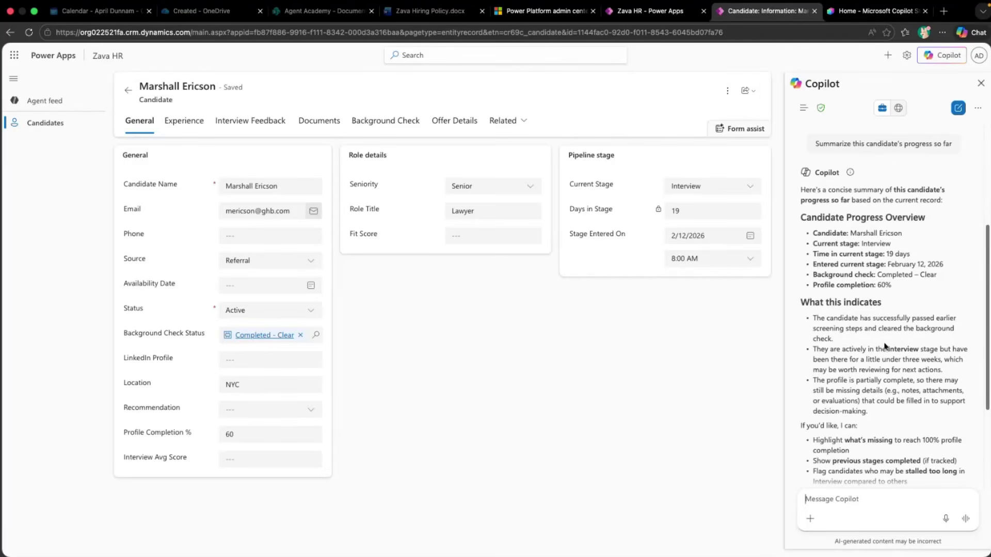
# Review the summary (Interview stage, 19 days, 60% profile) and return to All Candidates
pyautogui.scroll(-3, 883, 347)
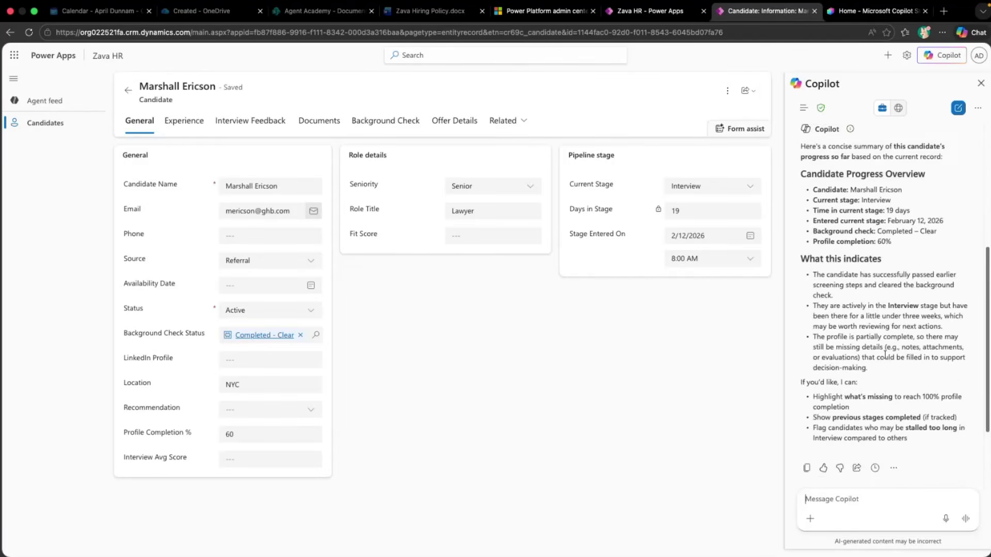
pyautogui.scroll(3, 890, 379)
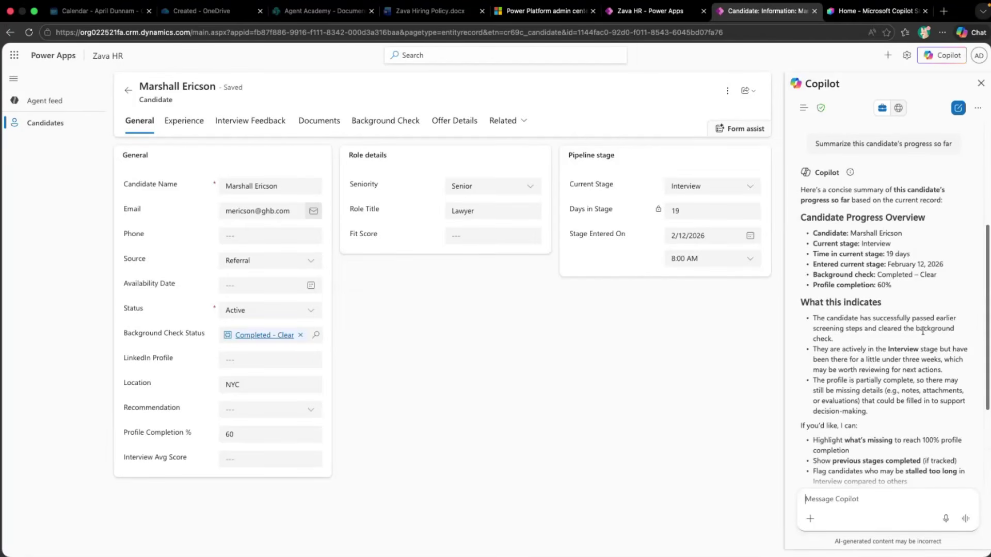
pyautogui.scroll(-1, 923, 332)
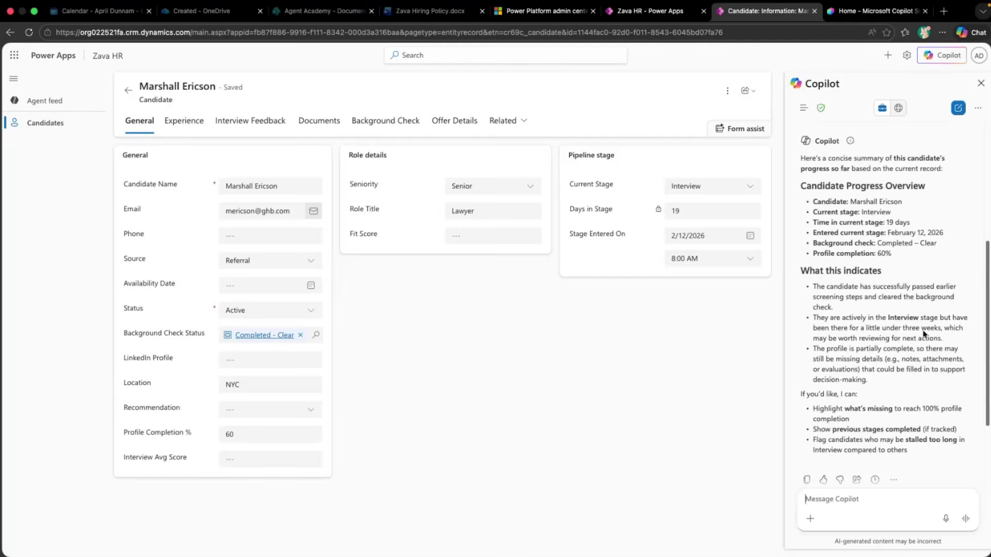
pyautogui.scroll(-1, 923, 331)
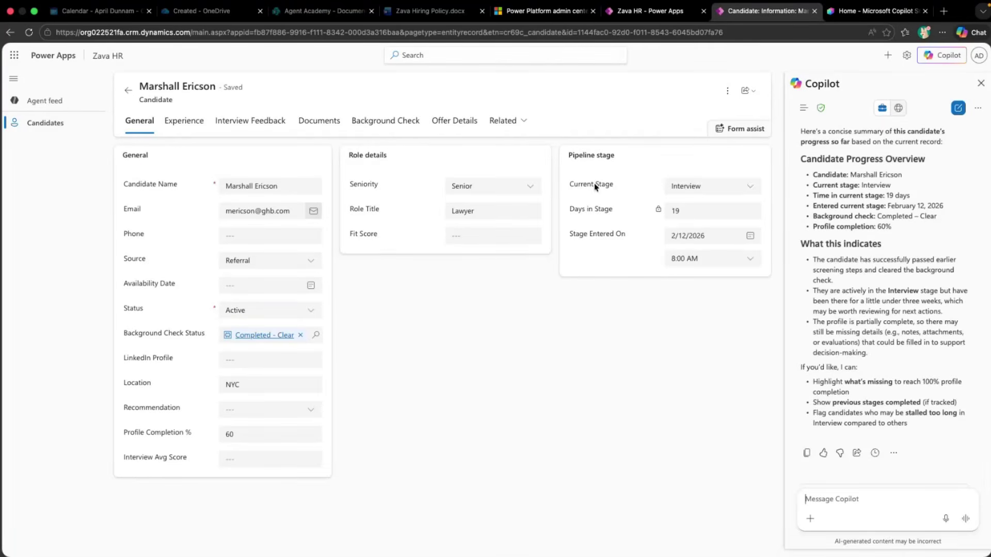
pyautogui.click(128, 91)
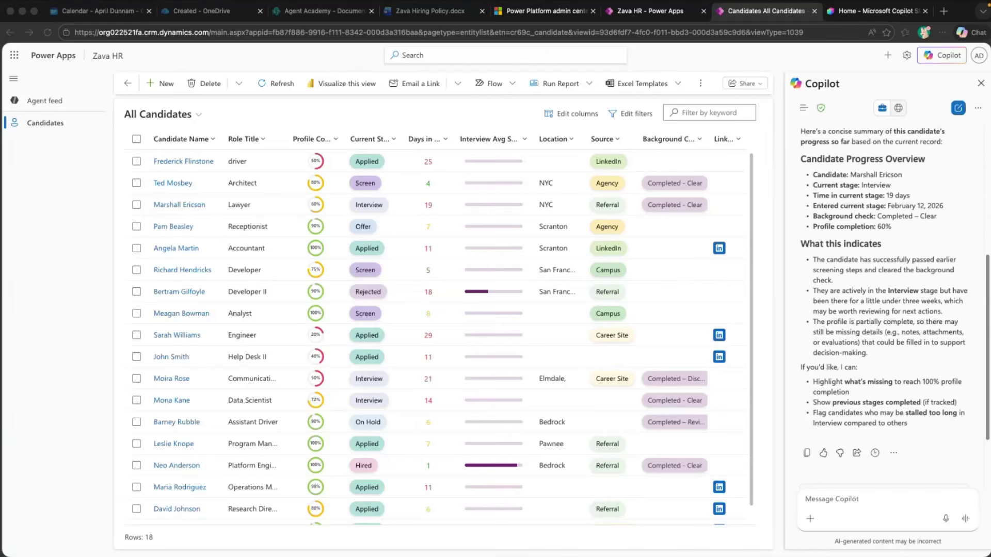
# Ask Copilot 'Who should I follow up with today?'
pyautogui.click(823, 504)
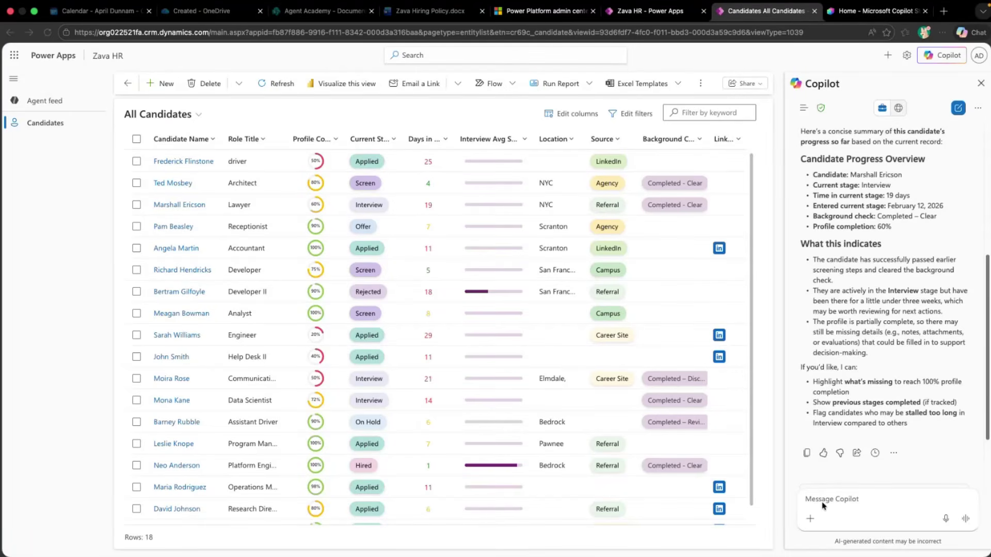
pyautogui.write('Who should I follow up with today?')
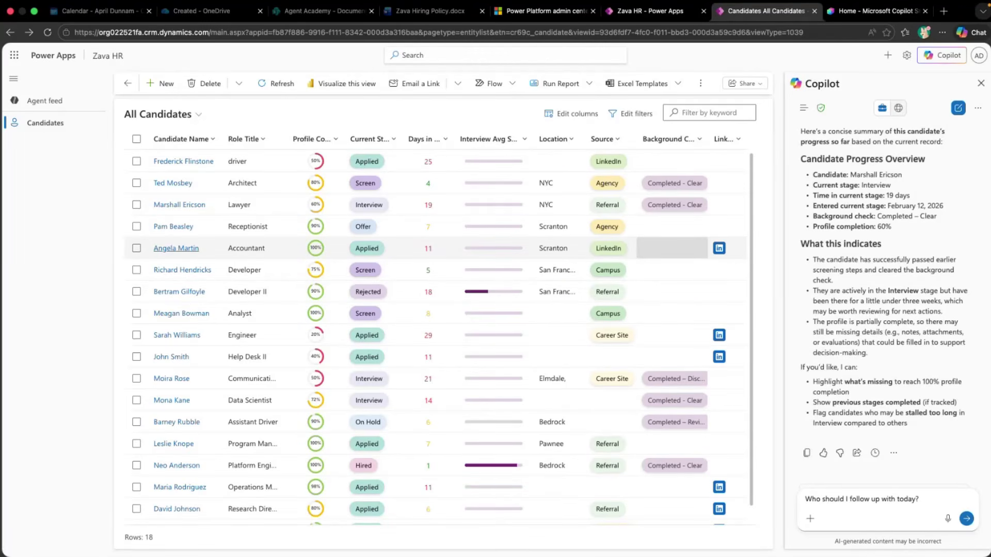
pyautogui.press('Return')
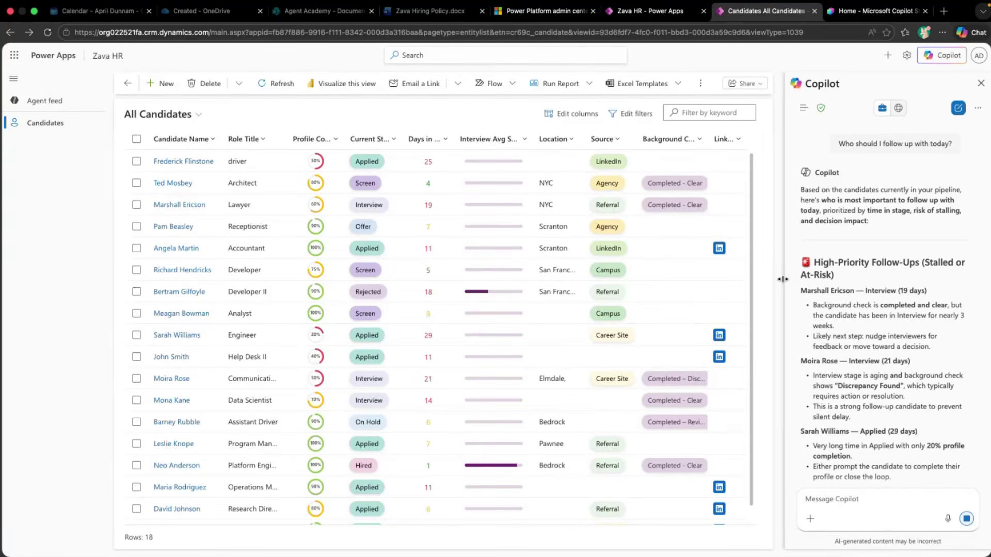
# Widen the Copilot panel and read the answer down to its five-candidate Recommended Action Order
pyautogui.moveTo(783, 279); pyautogui.dragTo(682, 283)
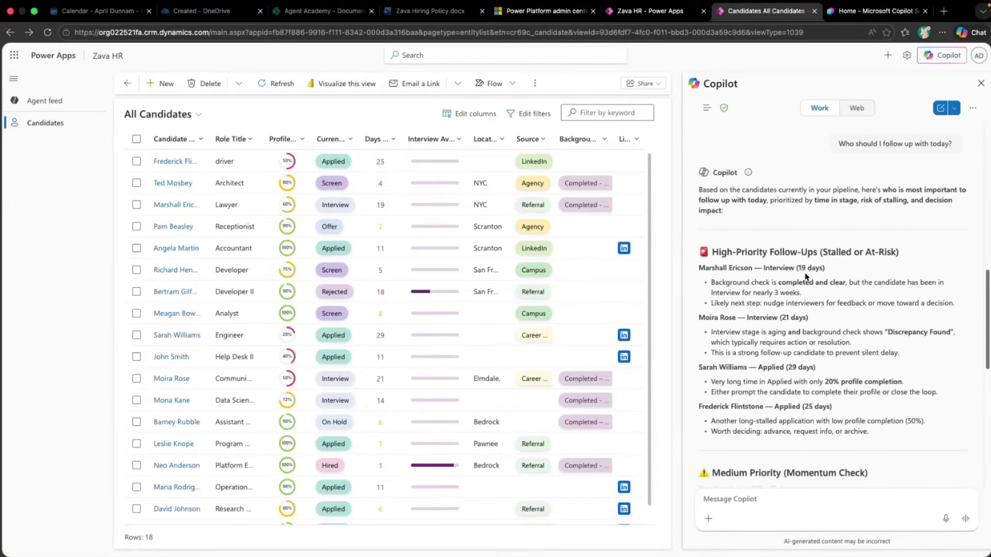
pyautogui.moveTo(750, 284); pyautogui.dragTo(820, 285)
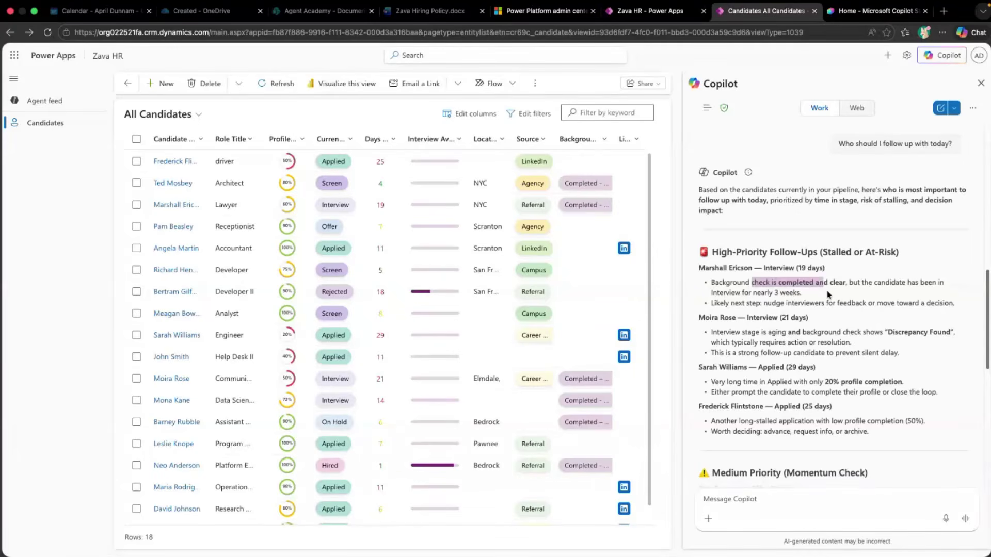
pyautogui.click(827, 290)
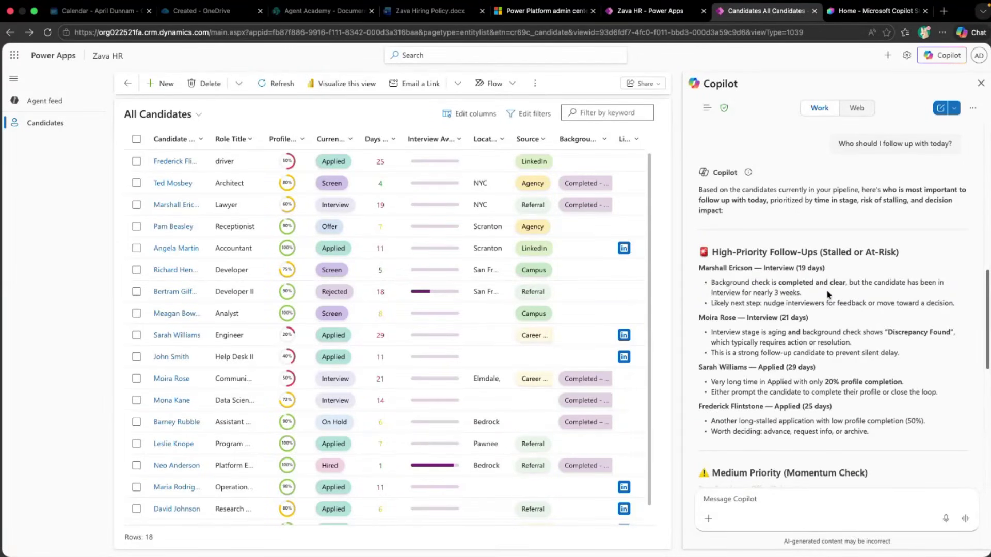
pyautogui.scroll(-3, 839, 360)
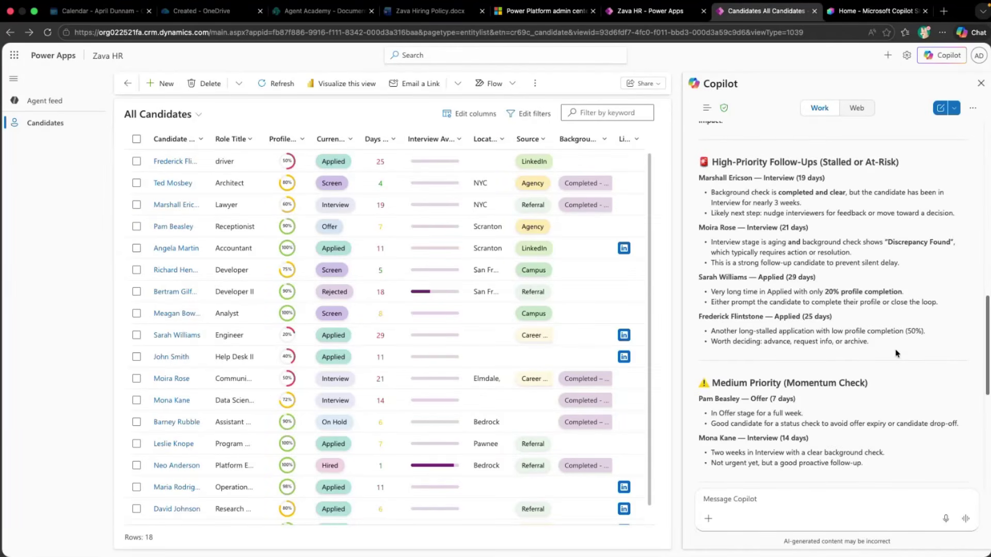
pyautogui.scroll(-5, 897, 354)
pyautogui.scroll(-2, 896, 354)
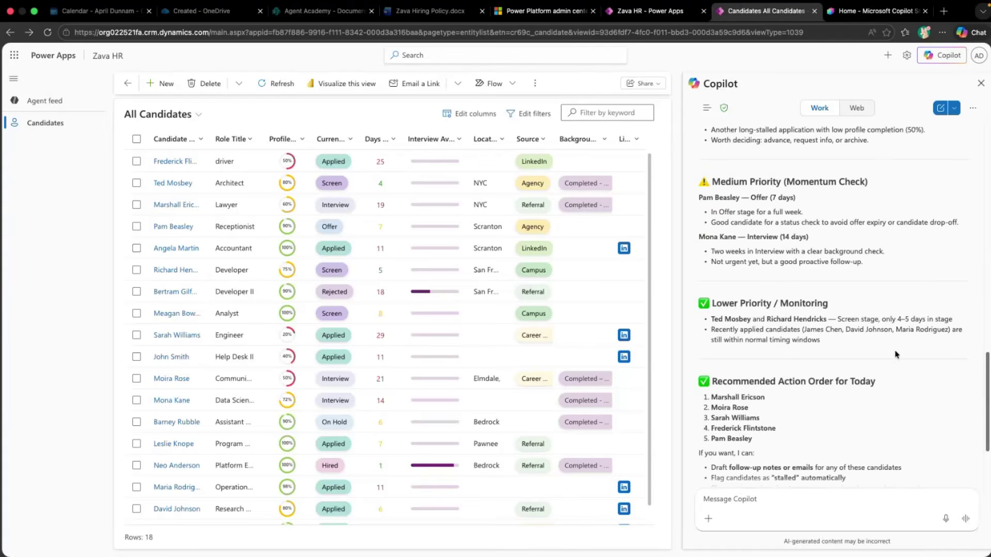
pyautogui.scroll(-2, 897, 354)
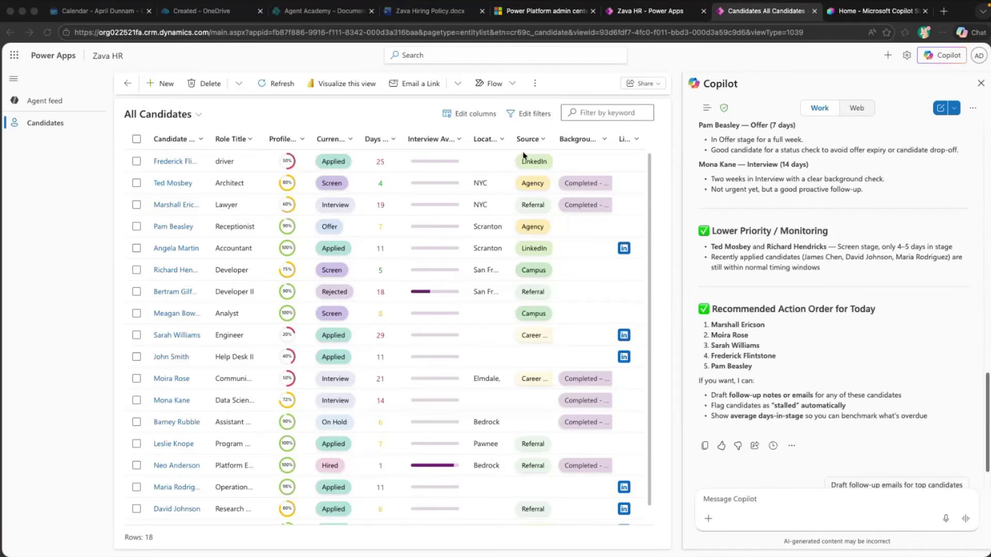
# Bring up the Zava Hiring Policy document at section 6's Candidate Stage SLAs table
pyautogui.click(406, 13)
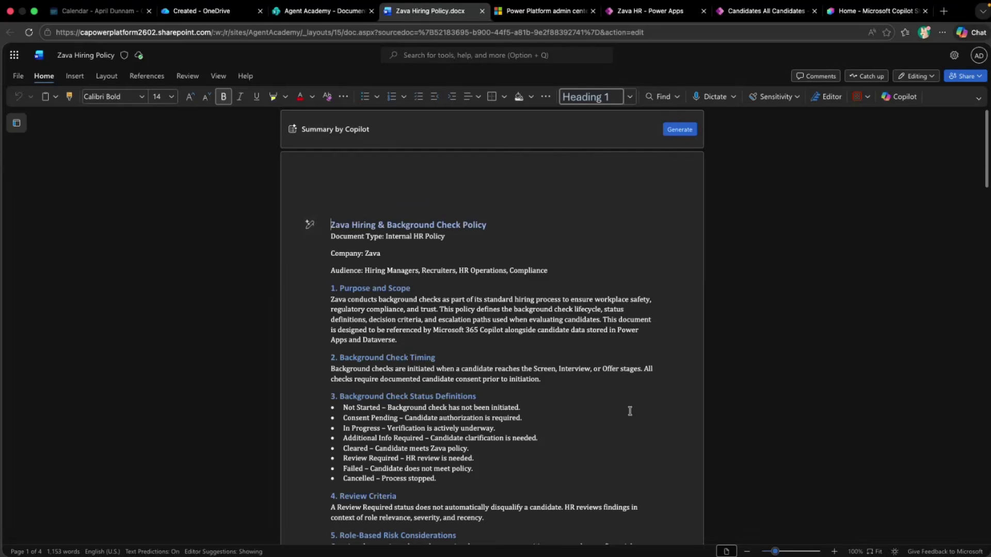
pyautogui.scroll(-2, 629, 411)
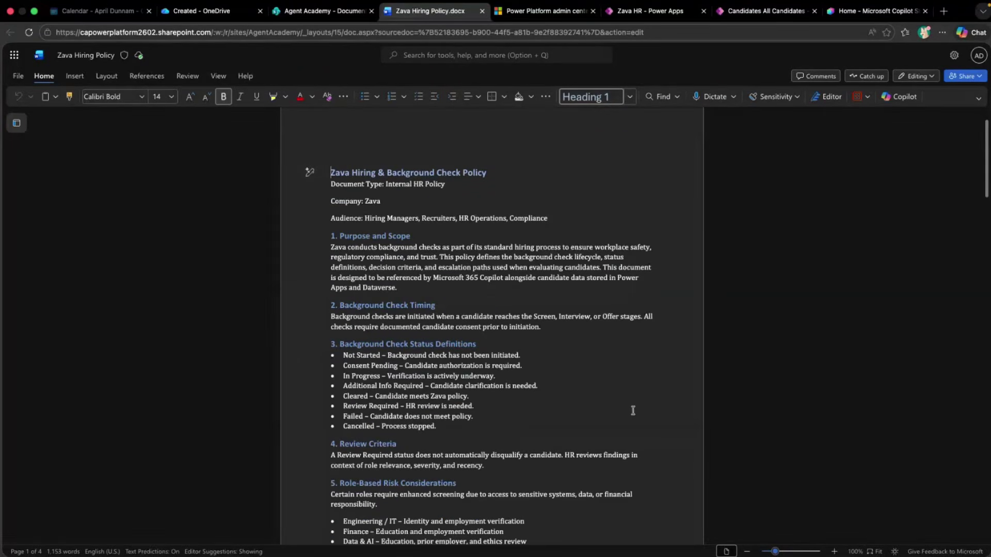
pyautogui.scroll(-5, 633, 411)
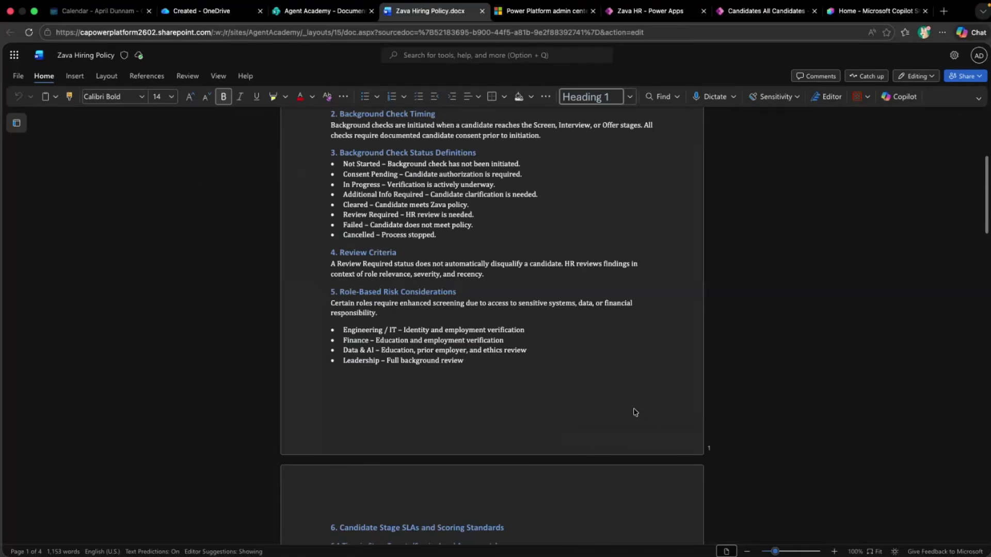
pyautogui.scroll(-7, 635, 412)
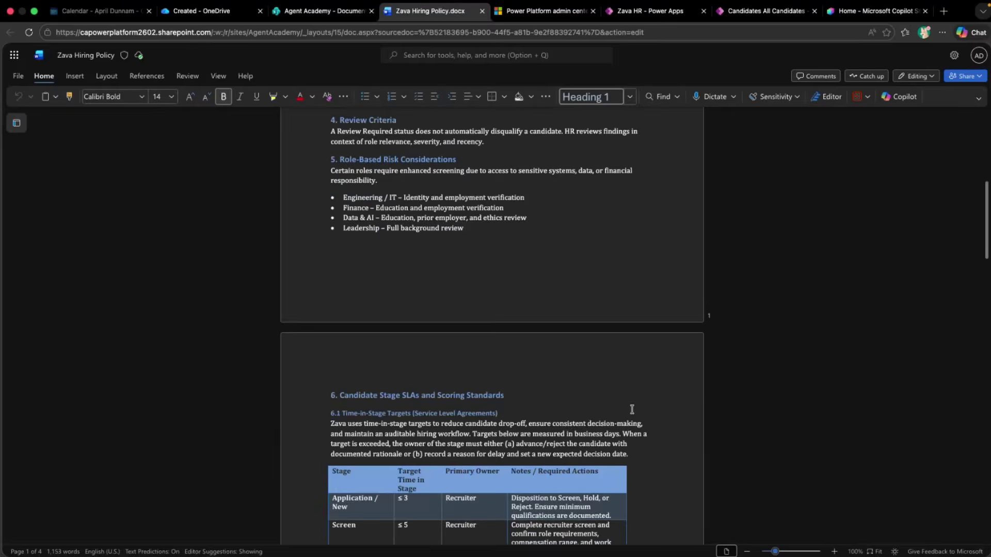
pyautogui.scroll(-2, 632, 416)
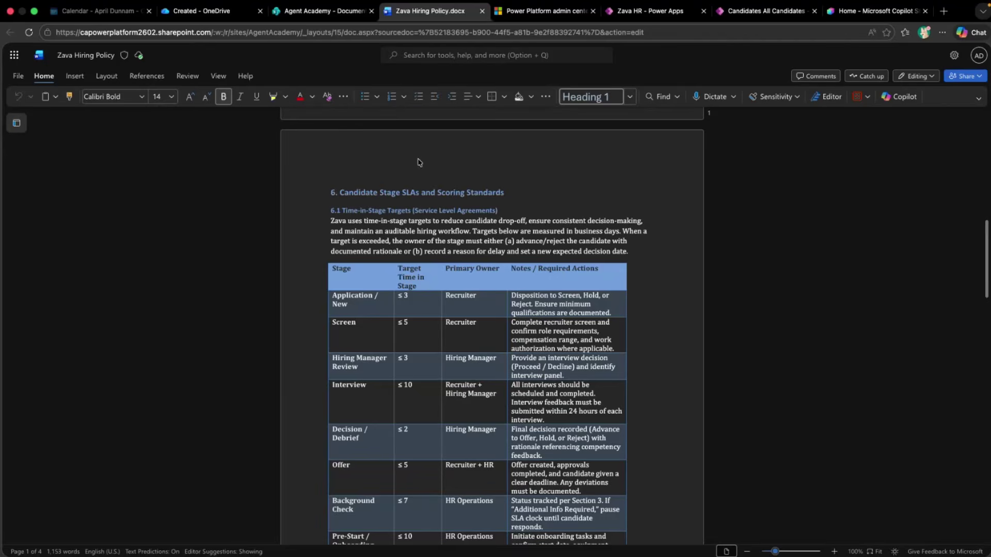
# Attach Zava Hiring Policy via / and ask Copilot the Interview stage's target time-in-stage
pyautogui.click(780, 20)
pyautogui.click(770, 496)
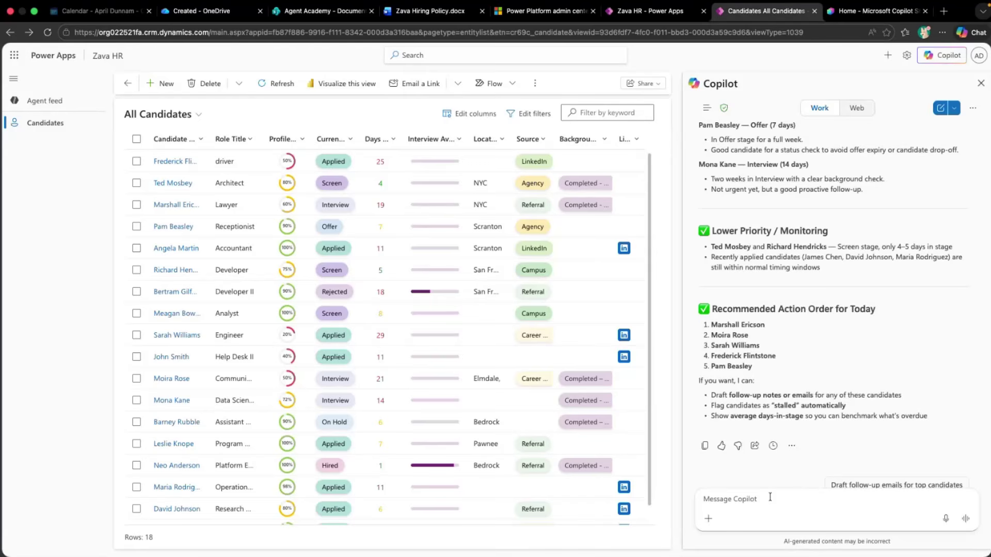
pyautogui.write('/')
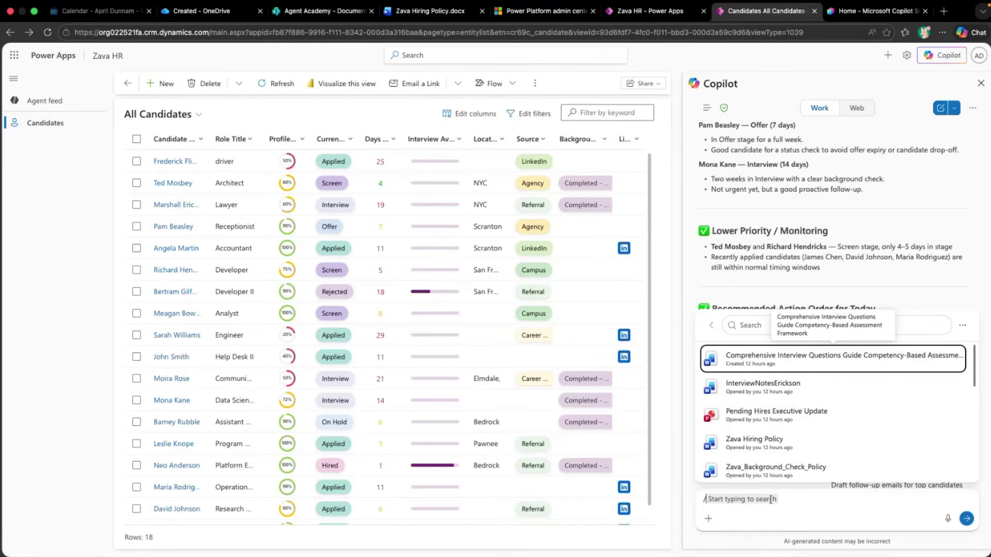
pyautogui.click(805, 446)
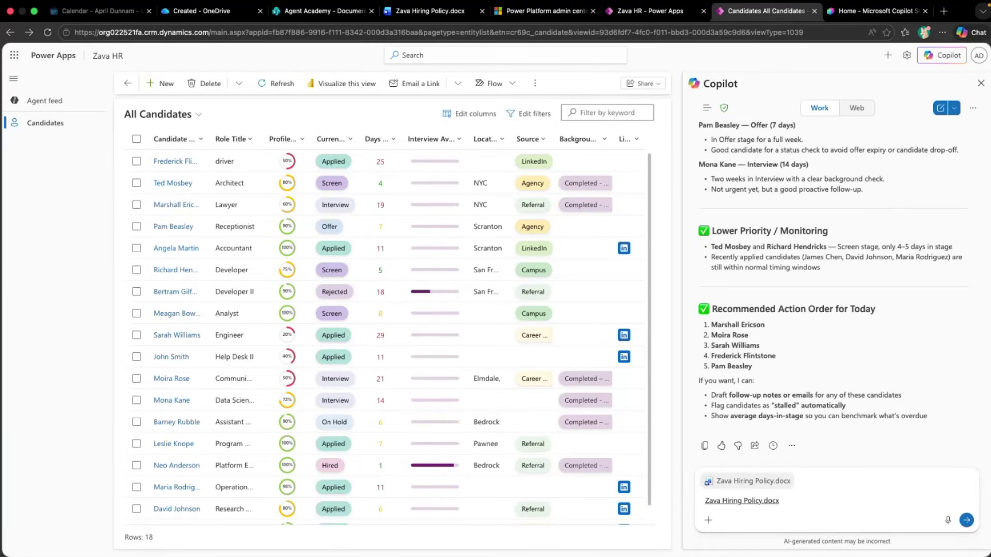
pyautogui.write('What is the target time-in-stage for the Interview stage?')
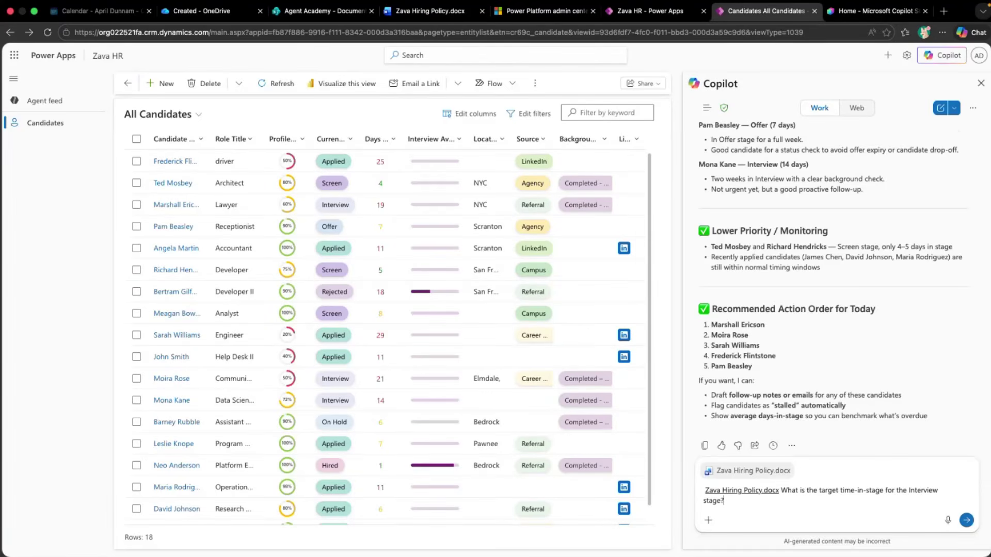
pyautogui.press('Return')
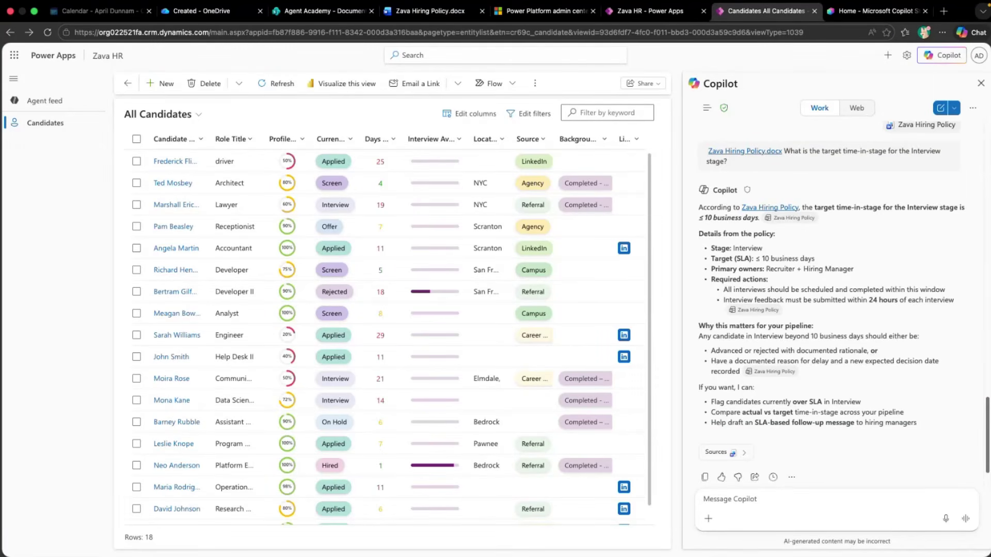
# Ask whether 'Review Required' disqualifies a candidate, then check and close the cited sources
pyautogui.click(747, 507)
pyautogui.write('According to our policy, does "Review Required" automatically disqualify a candidate?')
pyautogui.press('Return')
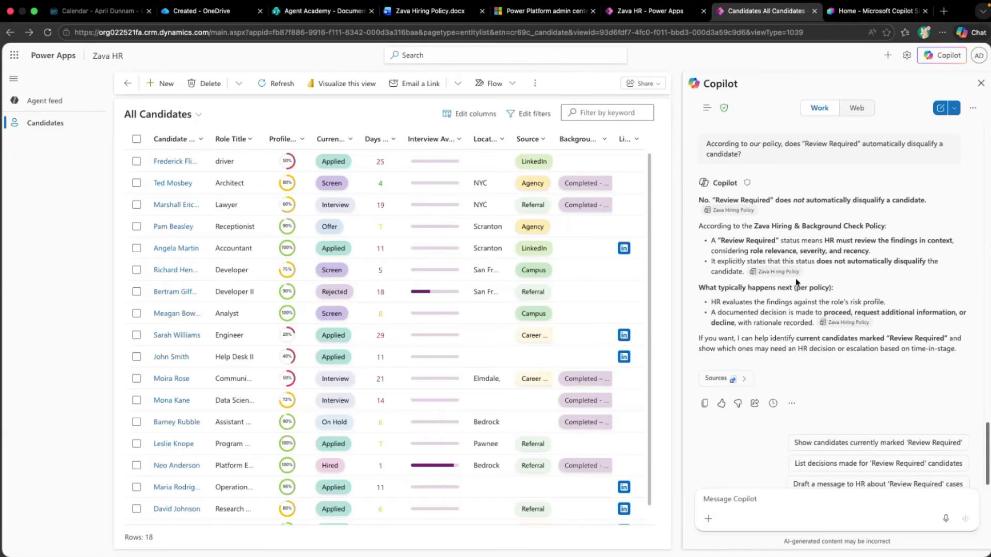
pyautogui.click(720, 384)
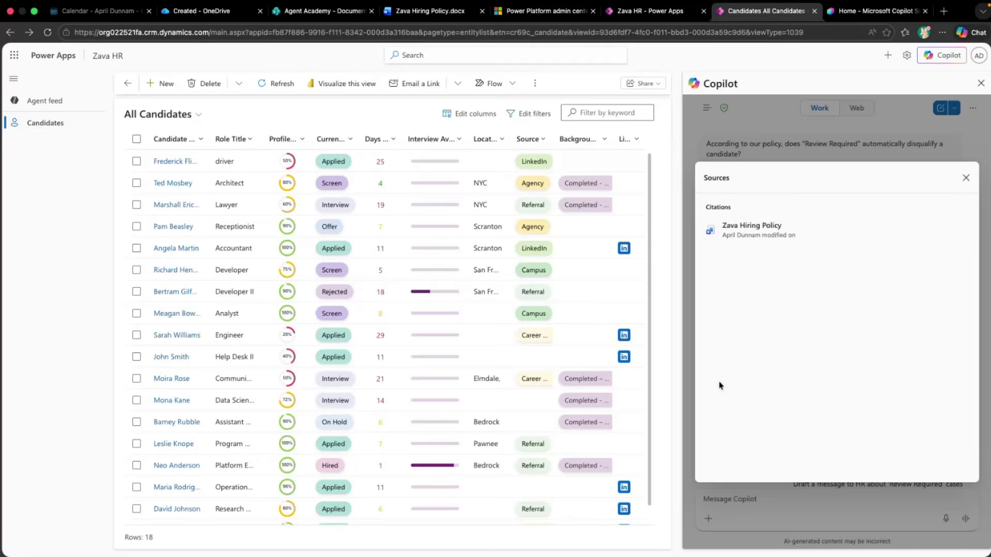
pyautogui.click(966, 178)
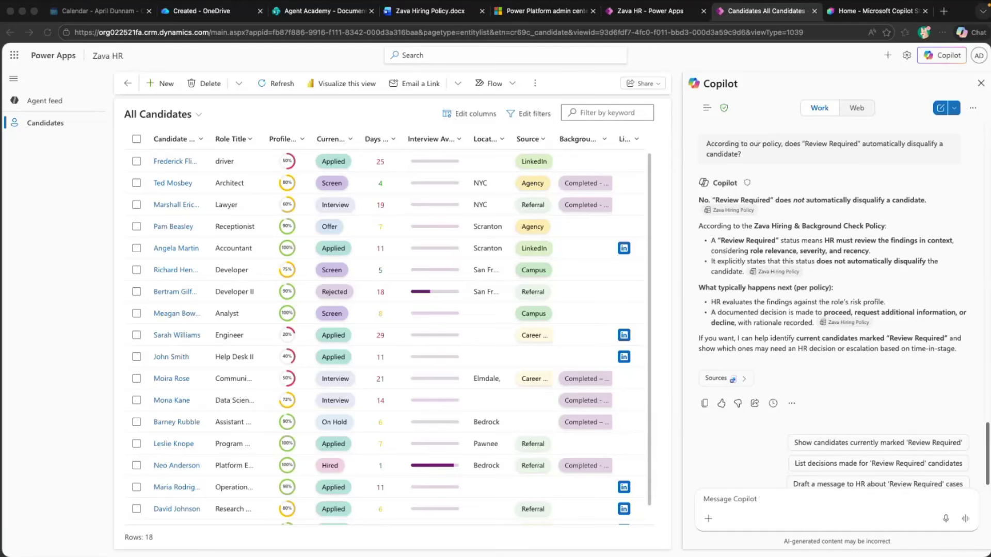
# Ask Copilot to classify candidates by Fit Score, then scroll through its policy-range reply
pyautogui.click(782, 511)
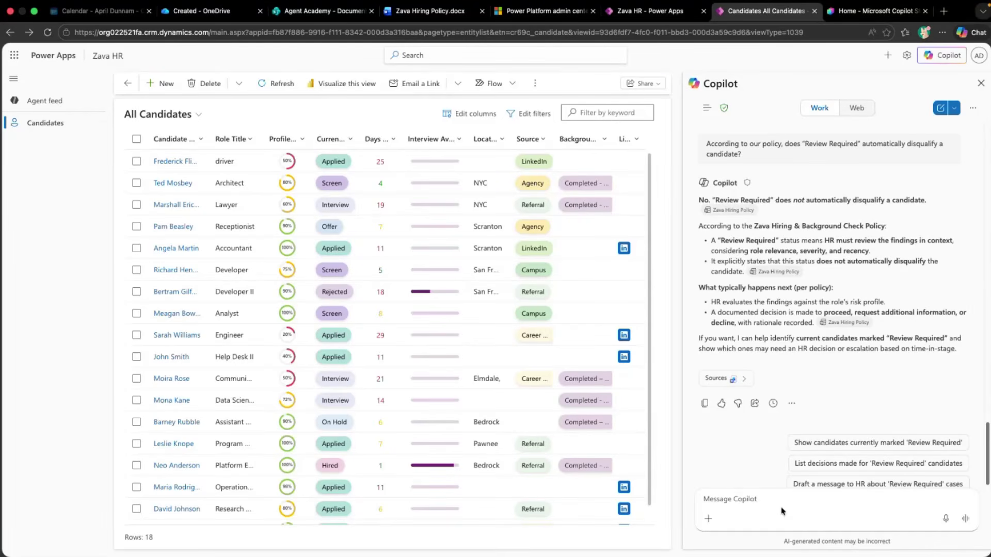
pyautogui.write('For each candidate, classify their Fit Score into the policy ranges (Exceptional/Strong/Moderate/etc.) and recommend the typical action from the policy.')
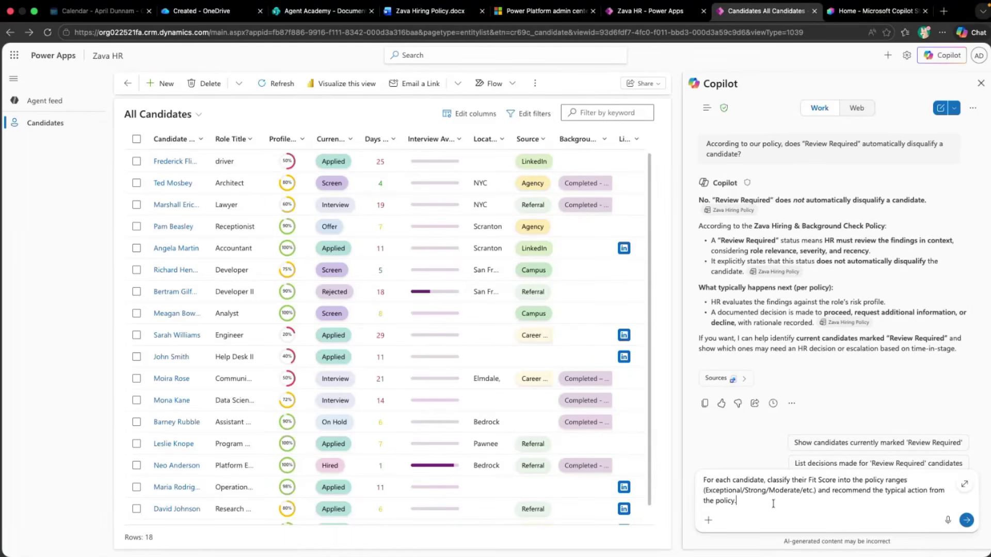
pyautogui.press('Return')
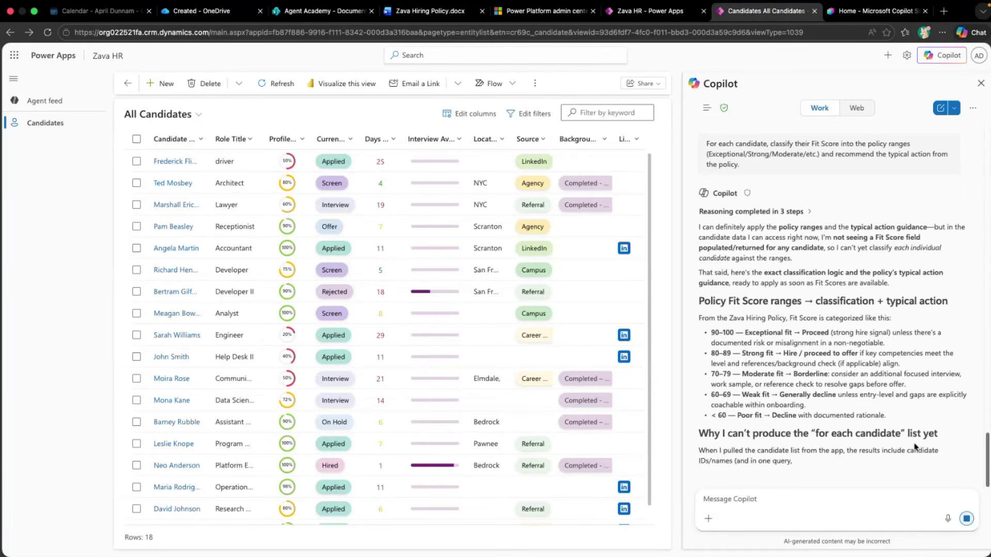
pyautogui.scroll(7, 795, 370)
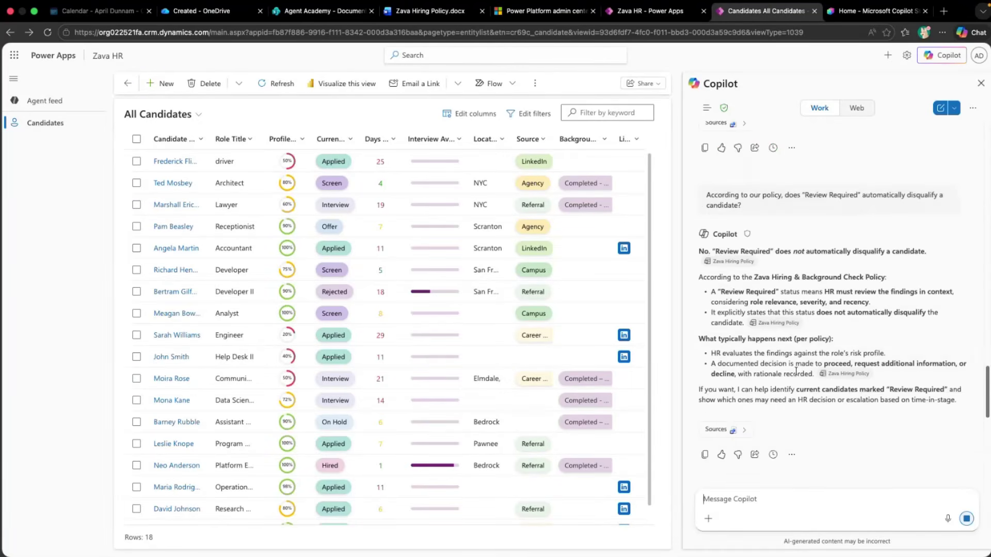
pyautogui.scroll(-5, 796, 371)
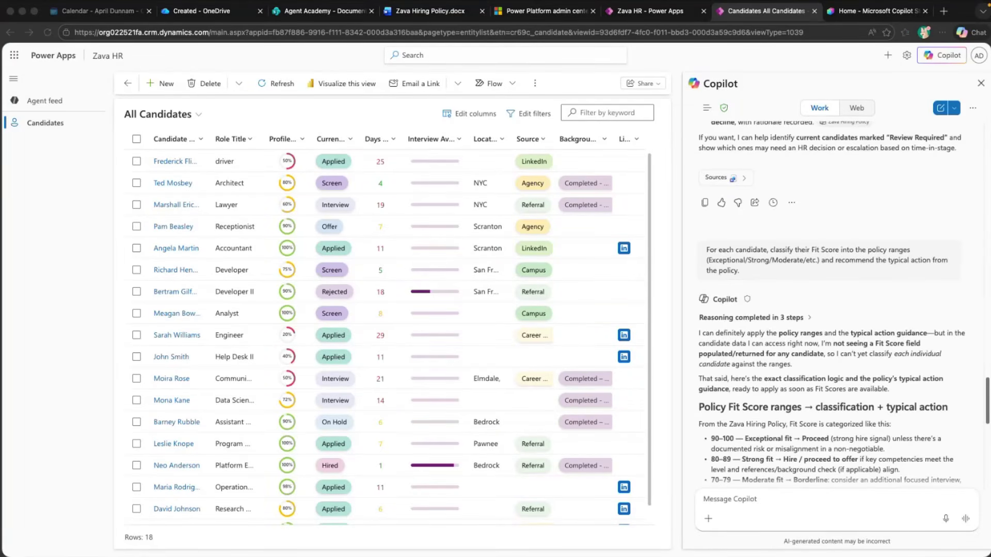
# Ask Copilot to visualize the candidates by stage
pyautogui.click(743, 496)
pyautogui.write('Visualize the candidates by stage')
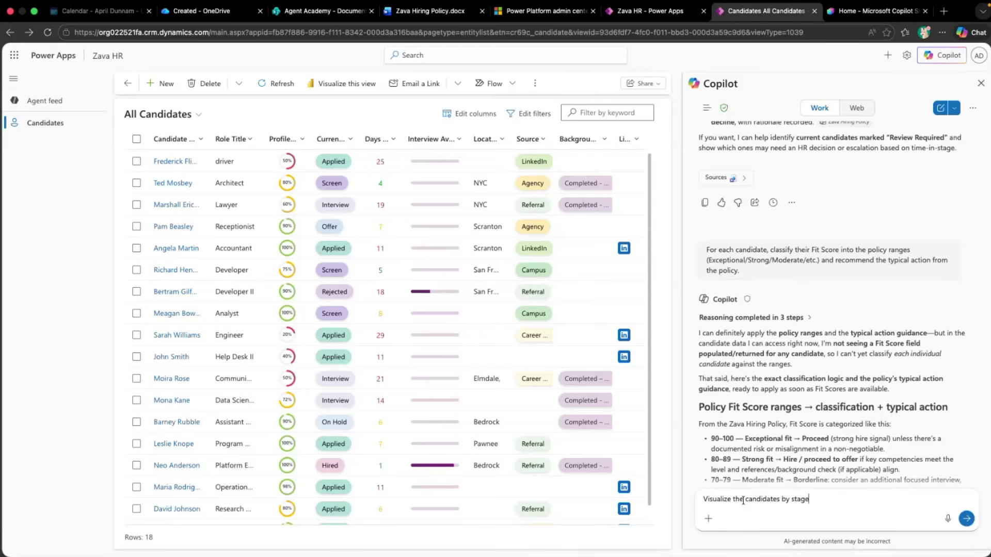
pyautogui.press('Return')
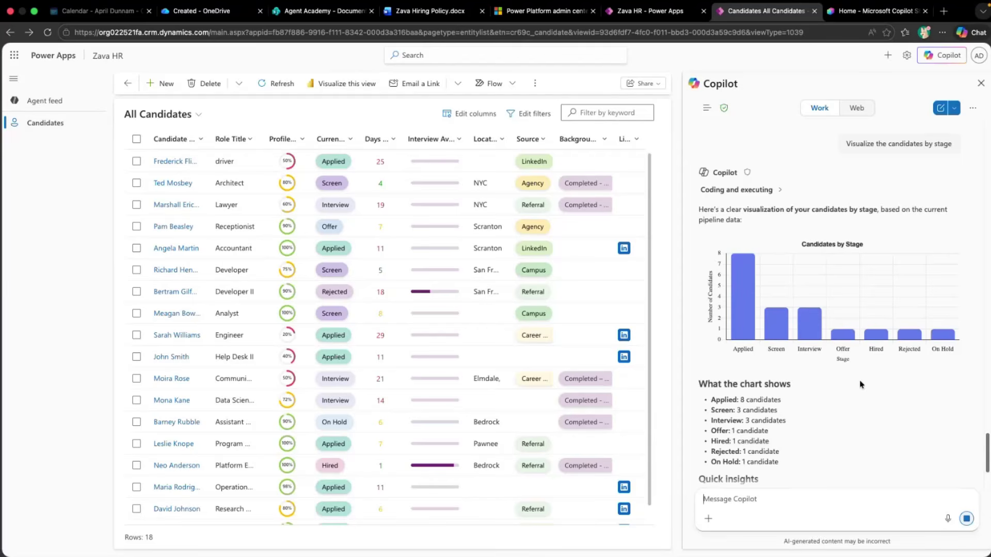
# Inspect the Candidates by Stage chart's options menu and scroll to its Quick insights
pyautogui.moveTo(745, 312)
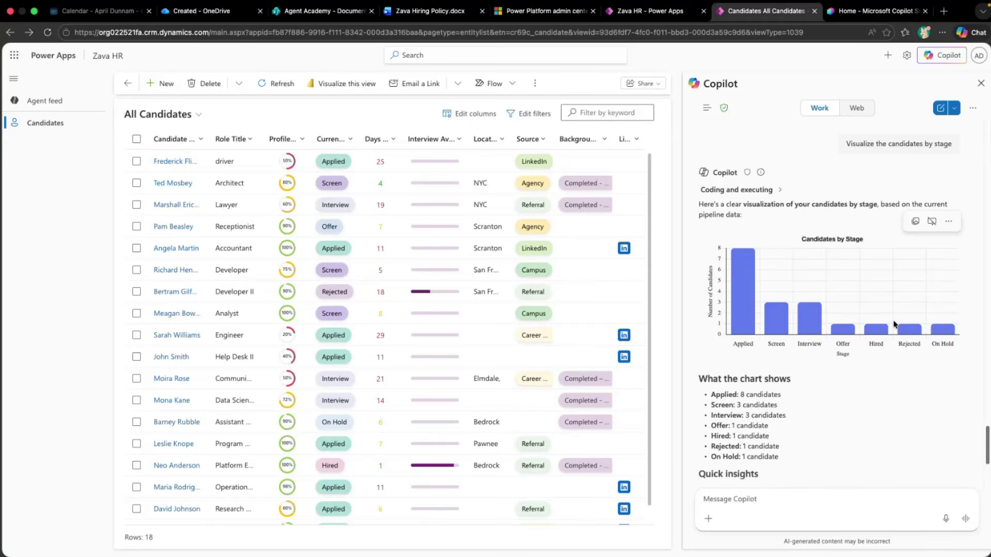
pyautogui.click(950, 222)
pyautogui.scroll(-5, 887, 415)
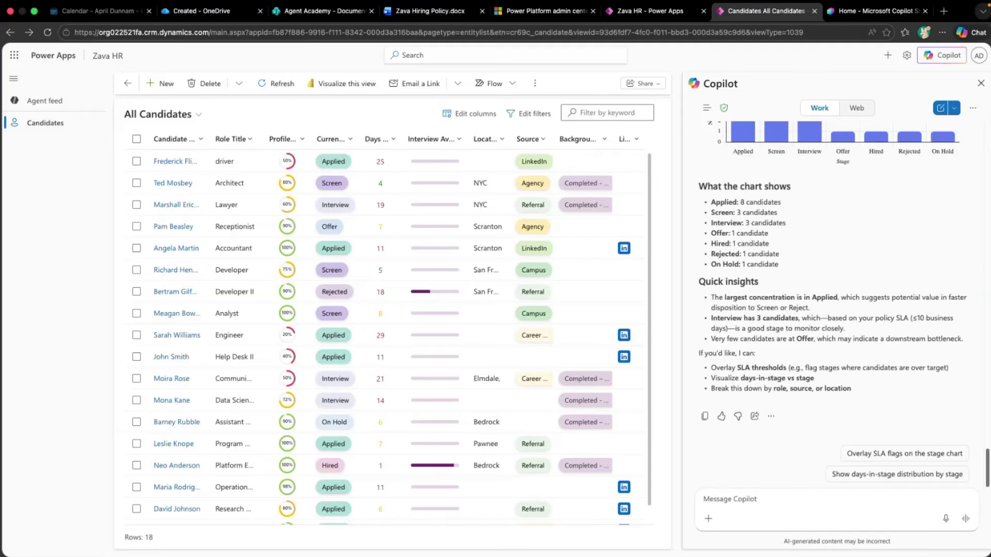
pyautogui.click(749, 502)
# Send the pending-hires executive update deck request to Copilot's PowerPoint agent
pyautogui.write('@')
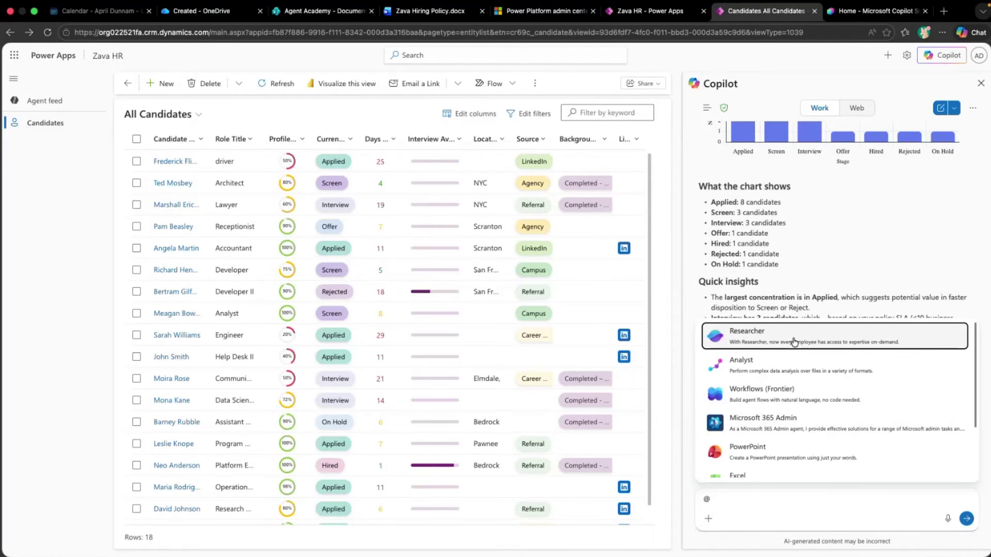
pyautogui.click(775, 452)
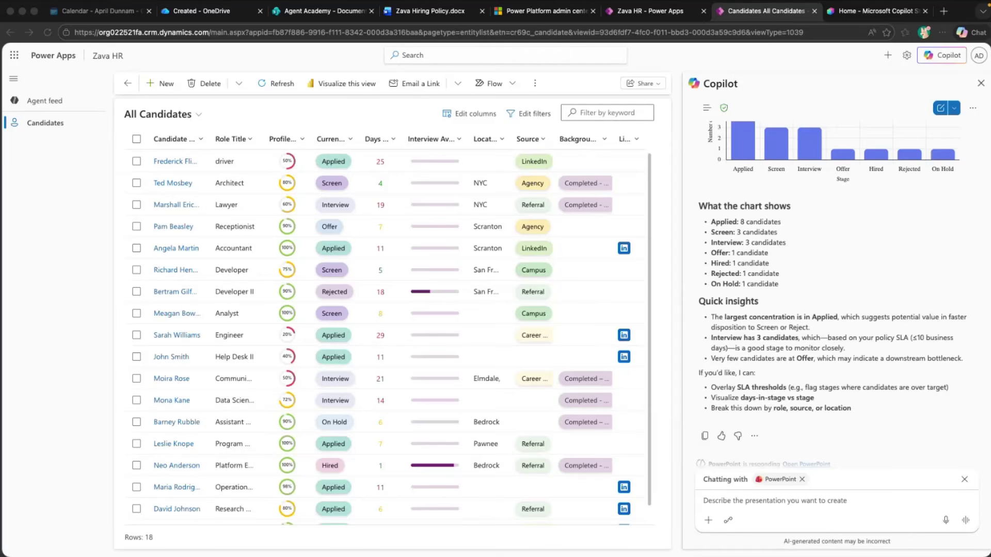
pyautogui.click(763, 507)
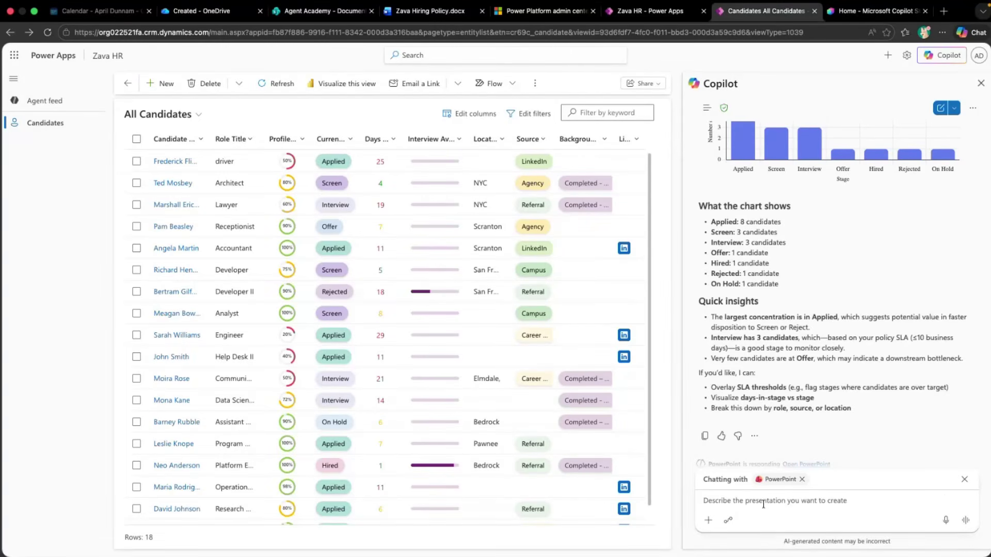
pyautogui.write('Create a slide deck showing an executive update on all of our pending hires')
pyautogui.press('Return')
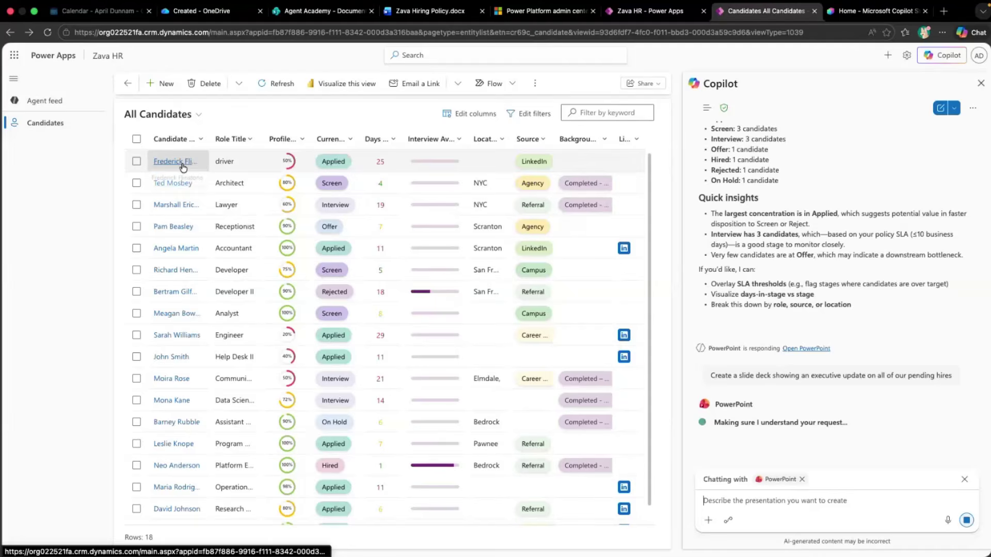
pyautogui.scroll(-1, 236, 241)
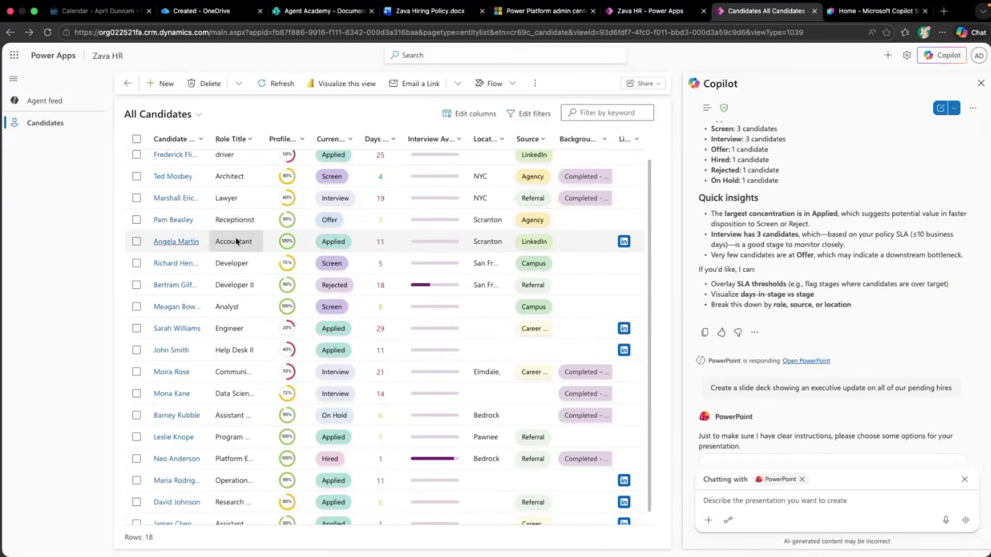
pyautogui.scroll(-3, 853, 313)
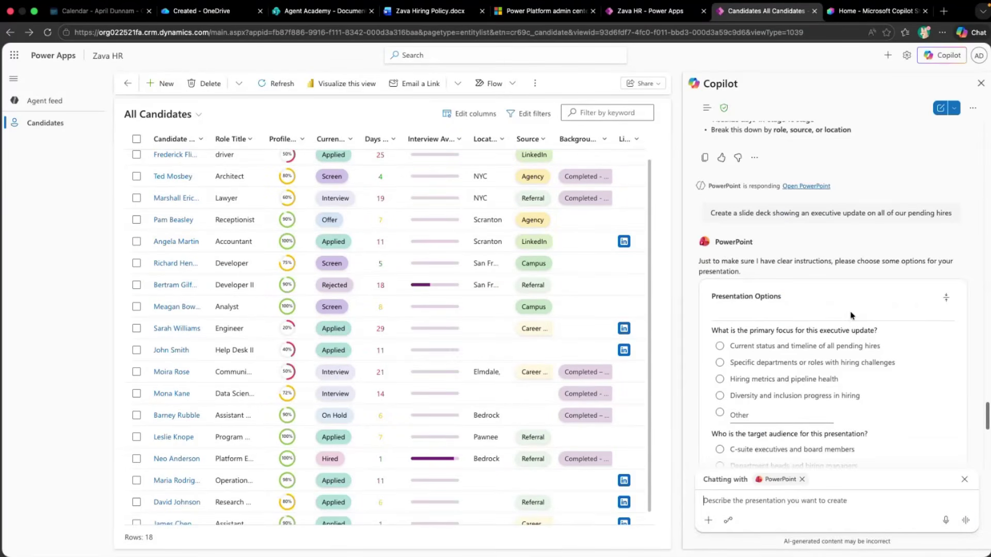
pyautogui.scroll(-1, 854, 325)
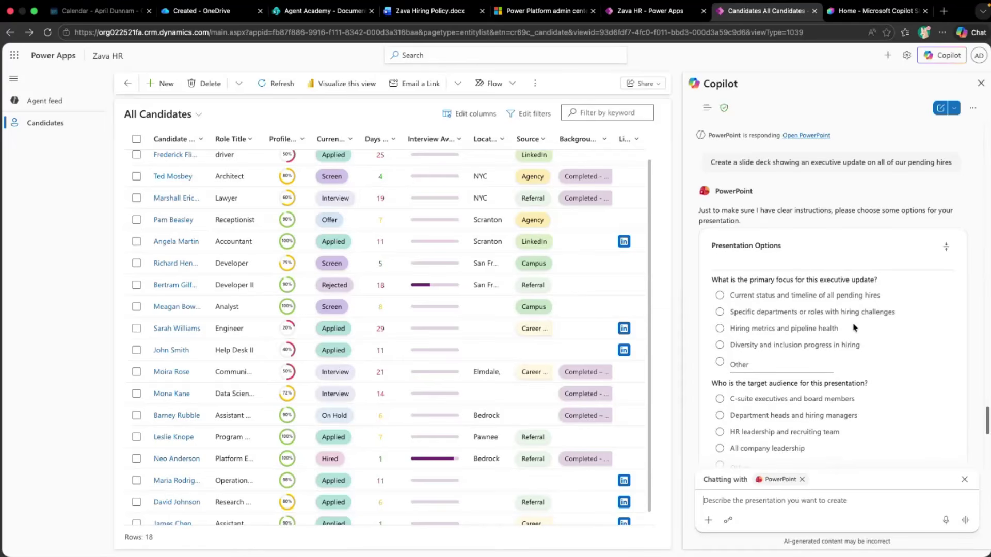
pyautogui.scroll(-1, 854, 311)
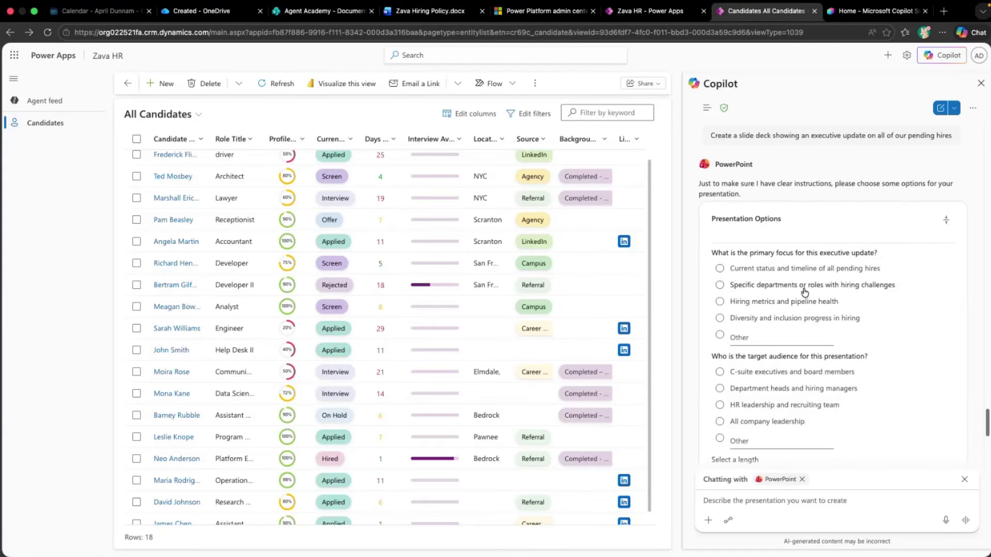
# Target departments with hiring challenges for department heads and hiring managers, in a concise Pearl-themed deck
pyautogui.click(807, 292)
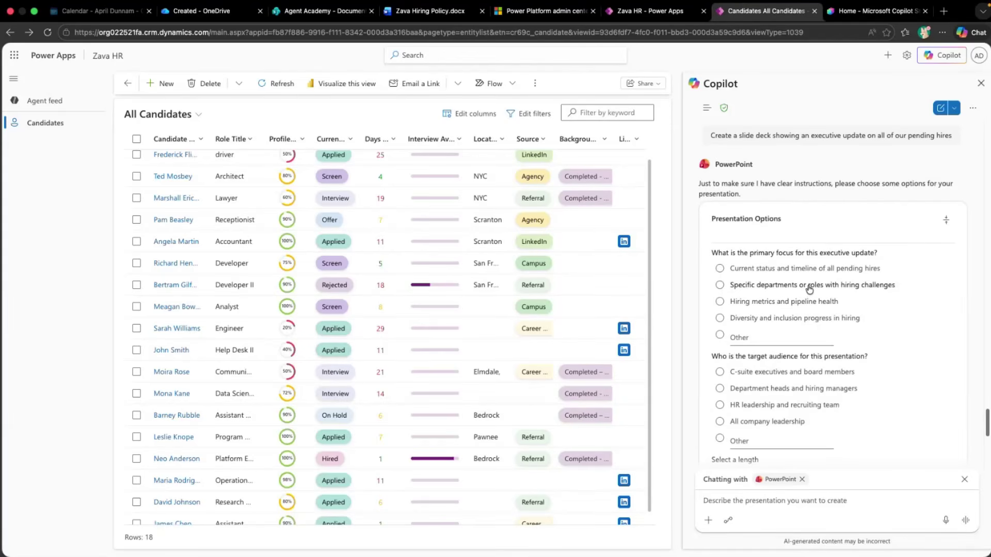
pyautogui.click(855, 389)
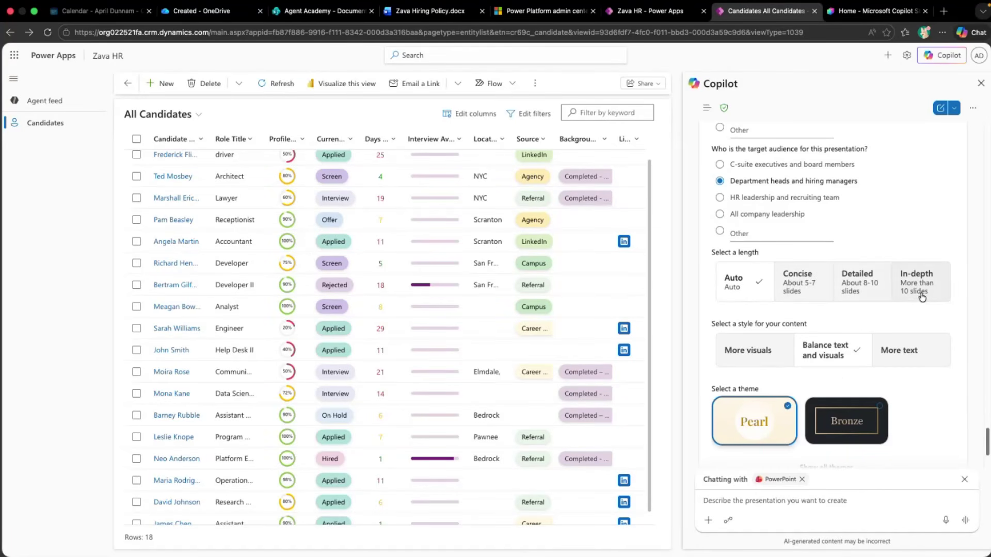
pyautogui.click(803, 292)
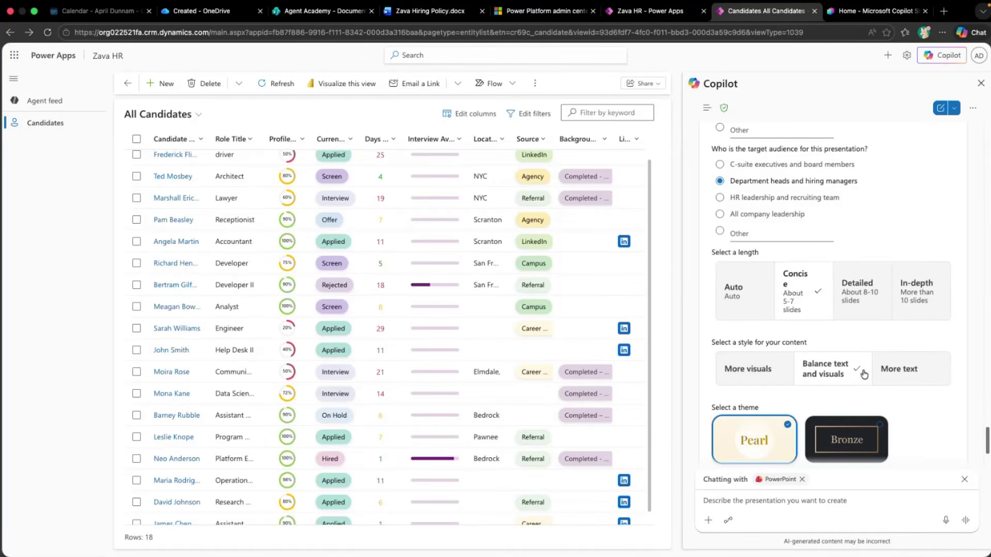
pyautogui.scroll(-1, 862, 373)
pyautogui.scroll(-3, 860, 373)
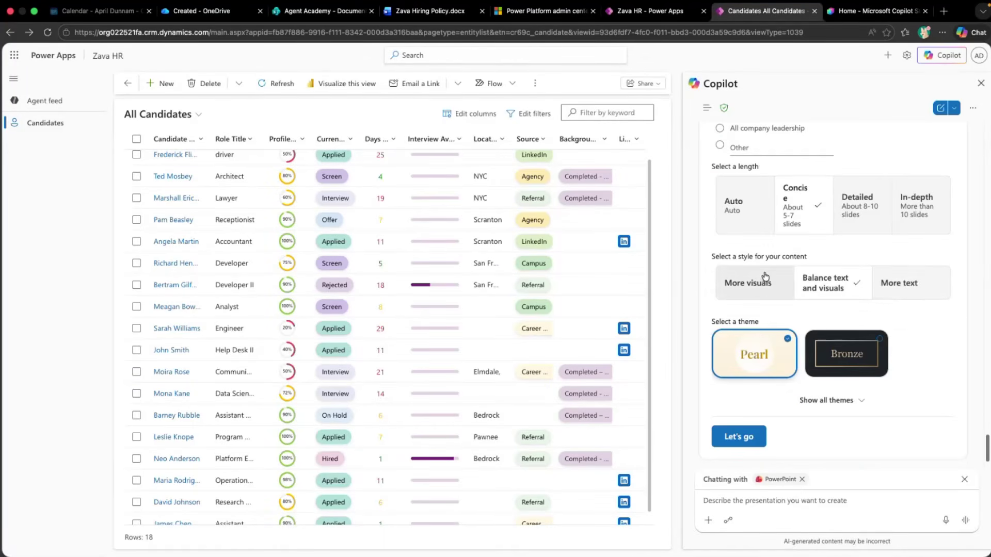
pyautogui.click(834, 357)
pyautogui.click(754, 369)
pyautogui.click(739, 436)
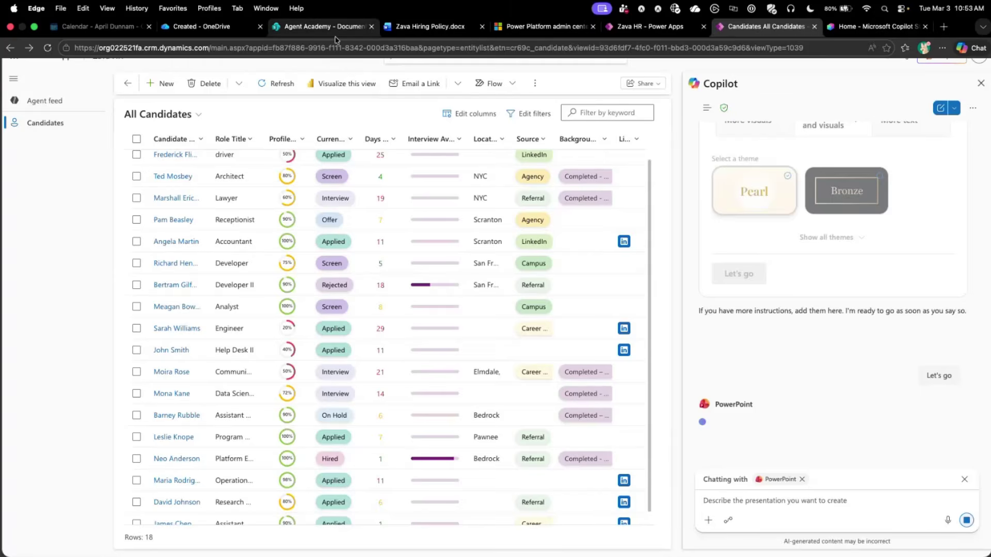
# Open Pending Hires Executive Update.pptx from the OneDrive Copilot > Created folder
pyautogui.click(327, 11)
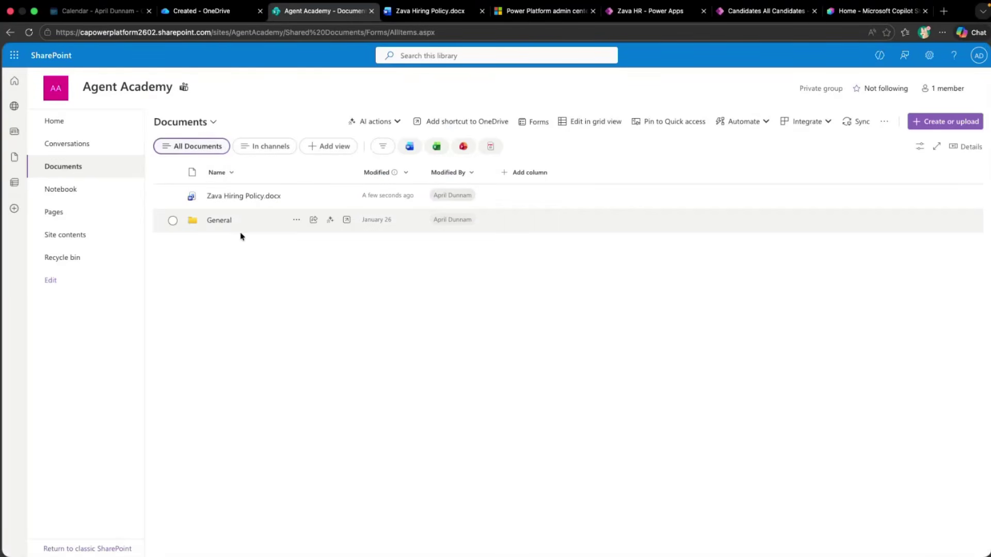
pyautogui.click(218, 229)
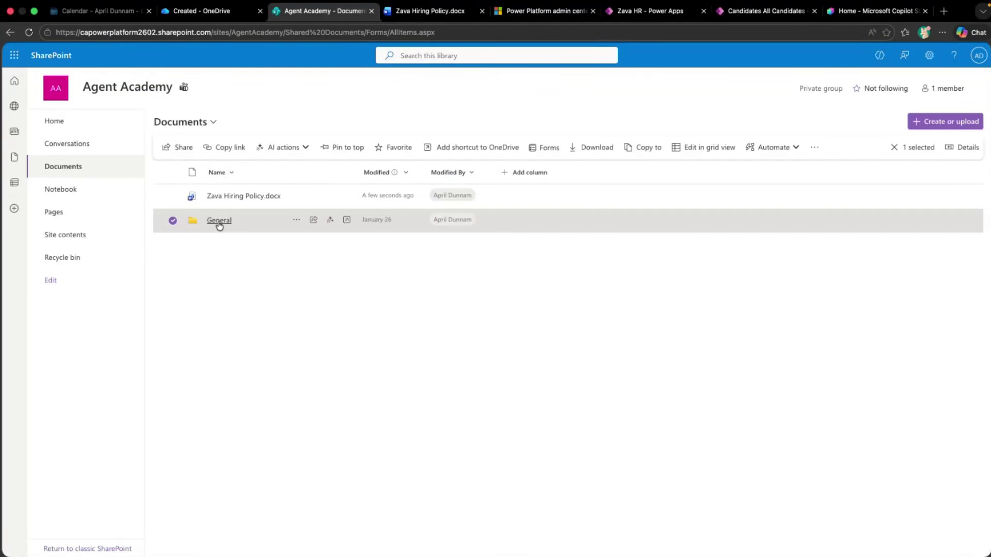
pyautogui.click(205, 27)
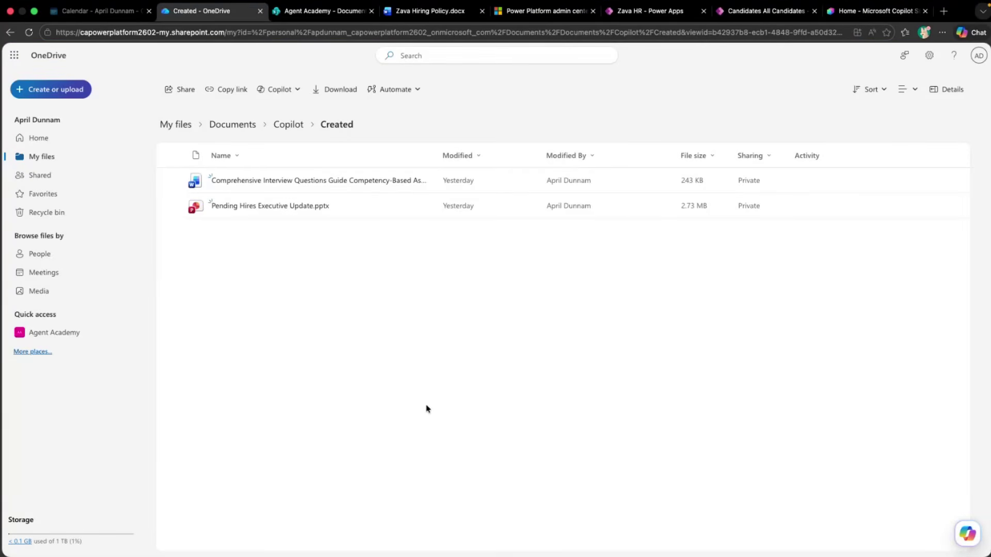
pyautogui.click(283, 125)
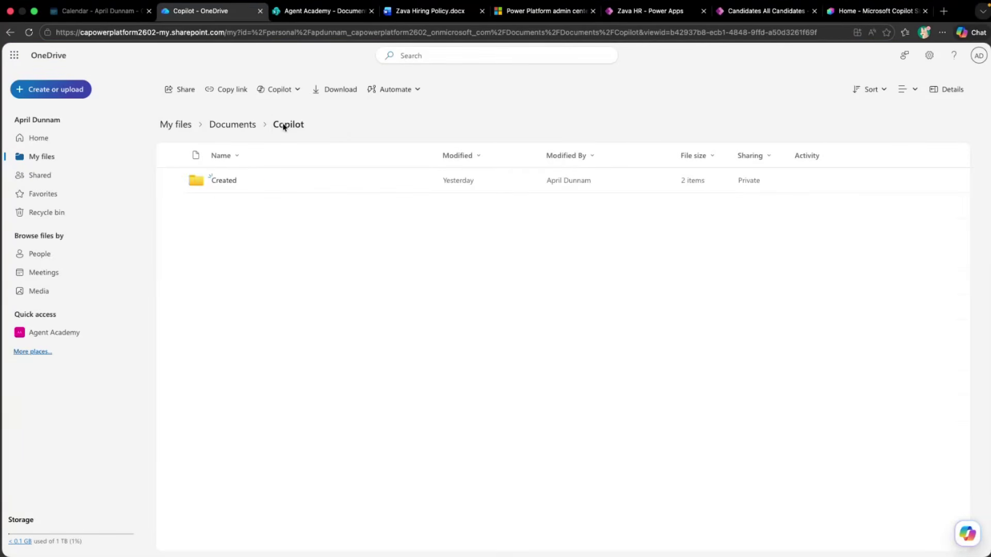
pyautogui.click(221, 182)
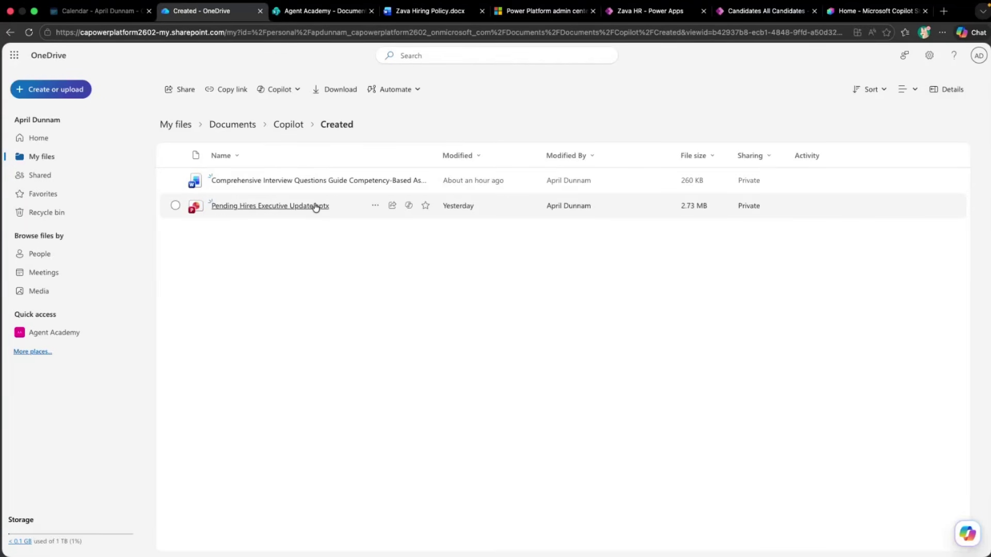
pyautogui.click(315, 206)
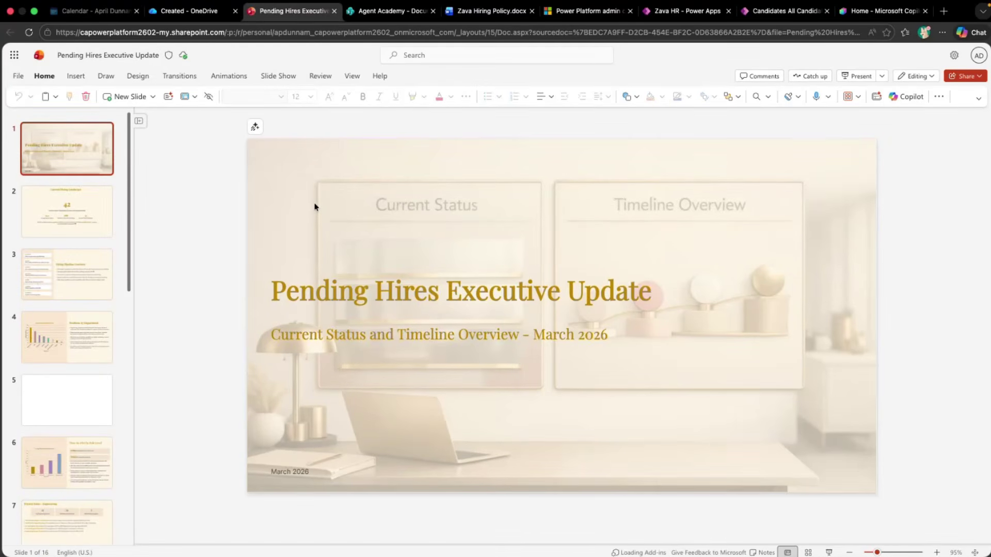
# Review slides 2–6, from Current Hiring Landscape to Time-to-Hire by Role Level
pyautogui.click(78, 230)
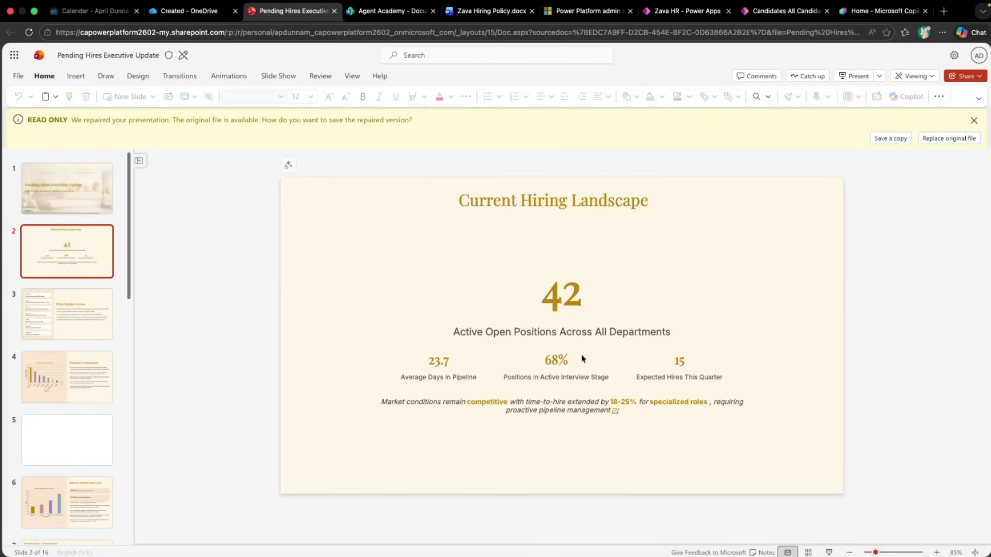
pyautogui.click(44, 324)
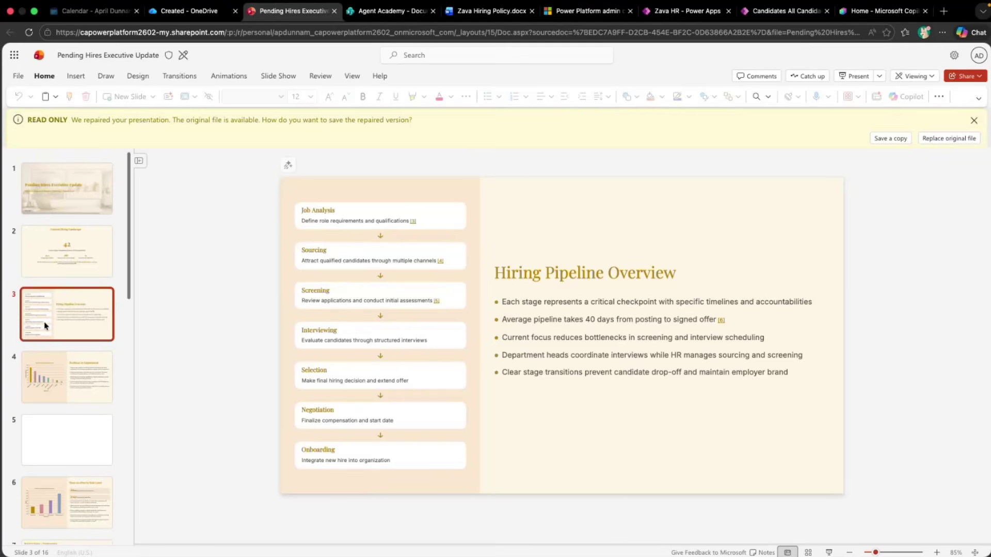
pyautogui.click(73, 372)
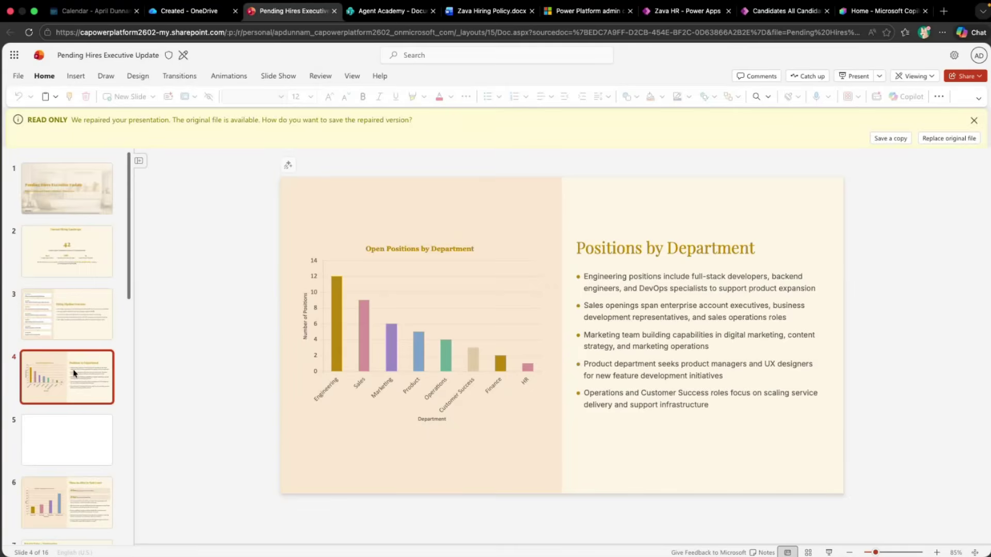
pyautogui.scroll(-2, 73, 372)
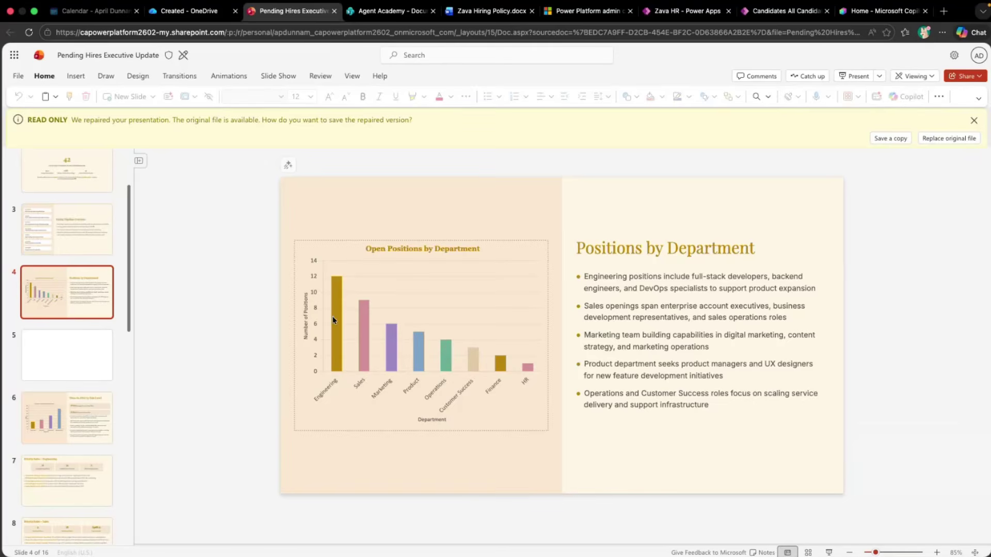
pyautogui.click(66, 432)
pyautogui.scroll(-5, 67, 413)
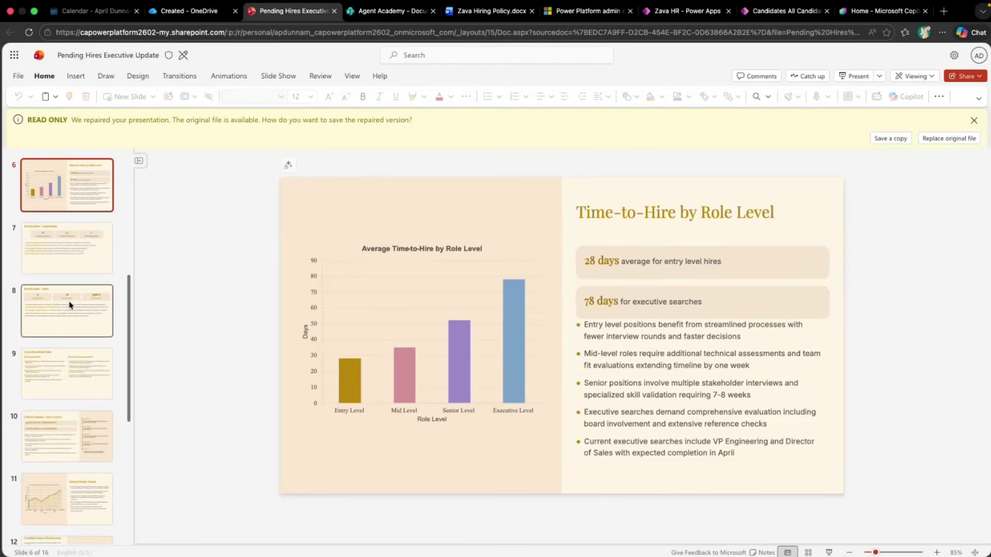
# Review slides 7–13, from Priority Roles – Engineering to Risk Factors and Mitigation
pyautogui.click(76, 237)
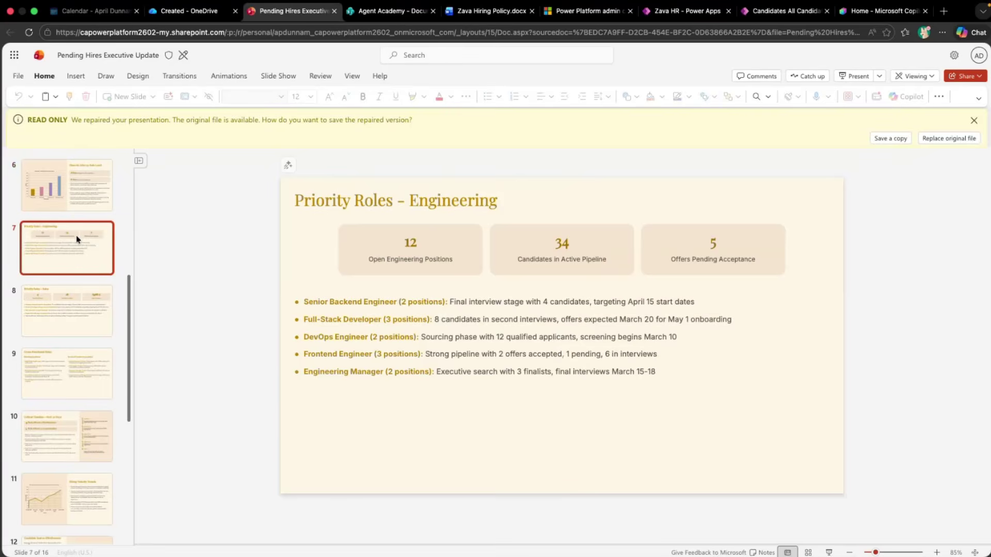
pyautogui.click(74, 336)
pyautogui.click(76, 384)
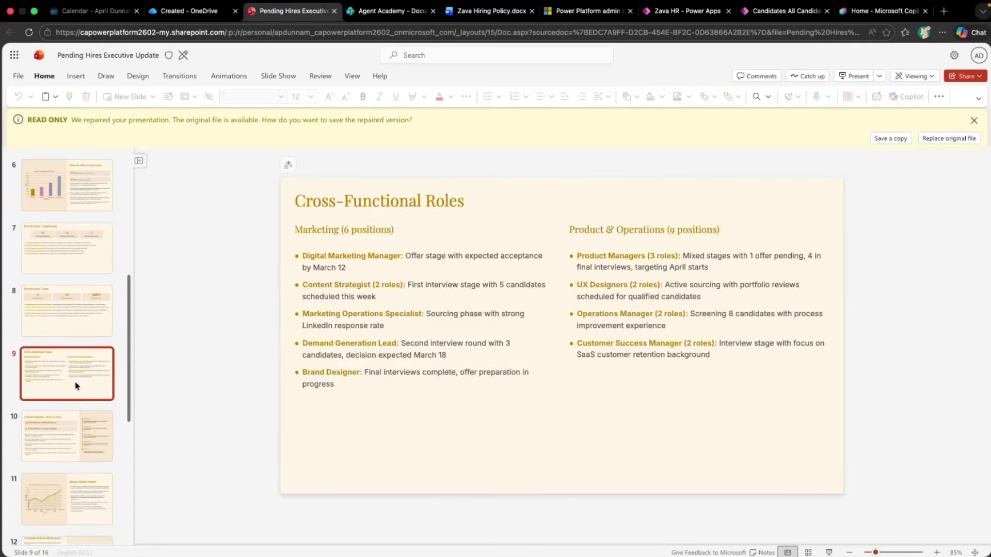
pyautogui.click(66, 443)
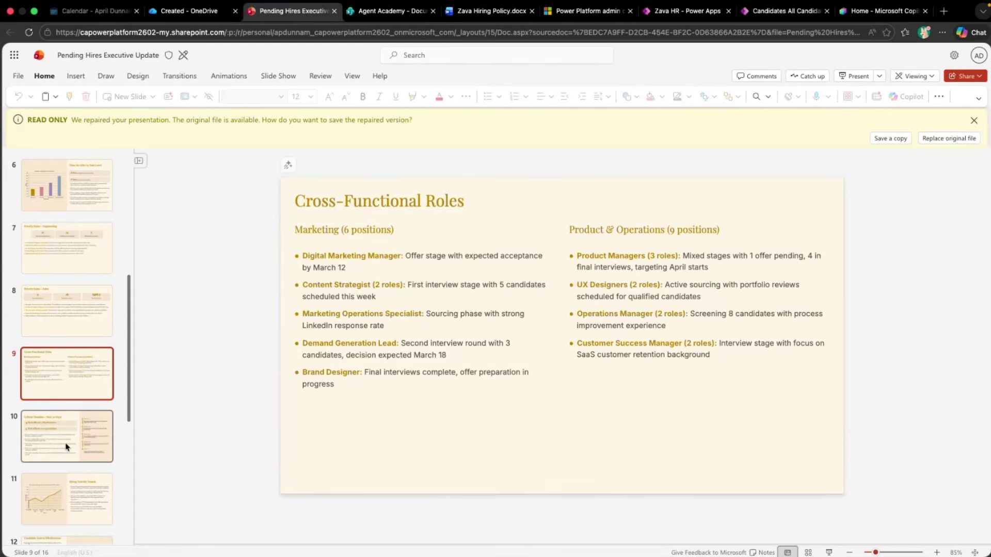
pyautogui.scroll(-5, 67, 402)
pyautogui.click(71, 354)
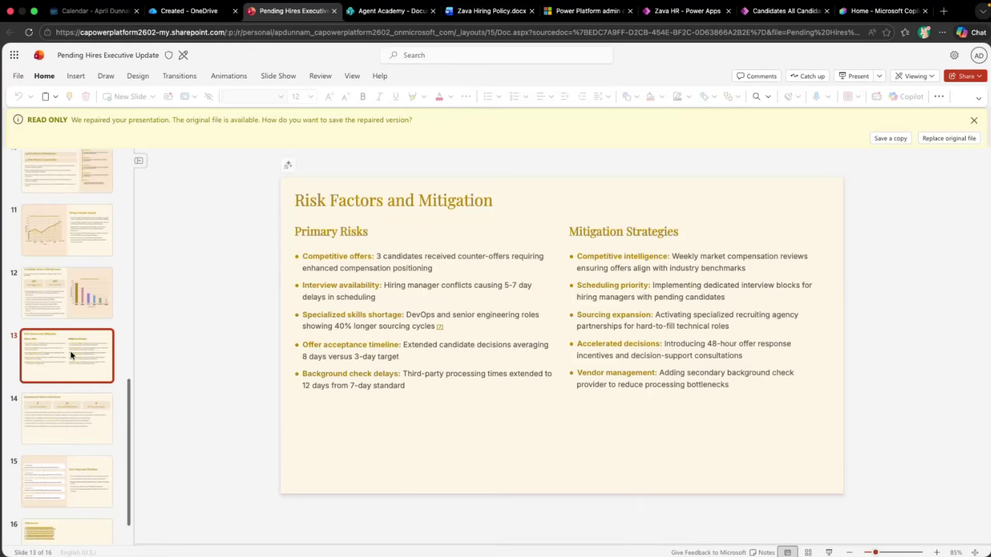
pyautogui.click(778, 20)
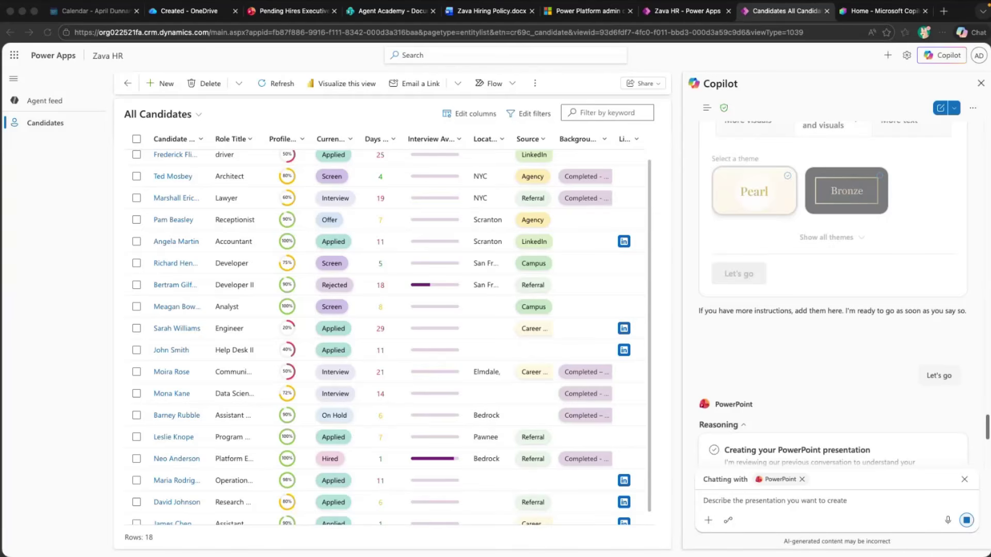
# Ask Copilot's Word agent to draft interview questions for the Receptionist candidate's record
pyautogui.click(965, 483)
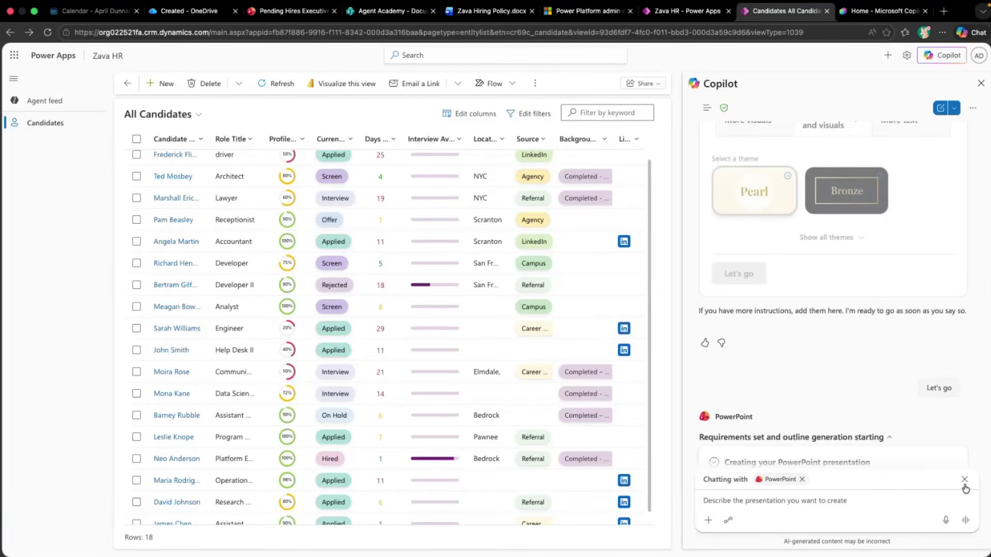
pyautogui.write('@w')
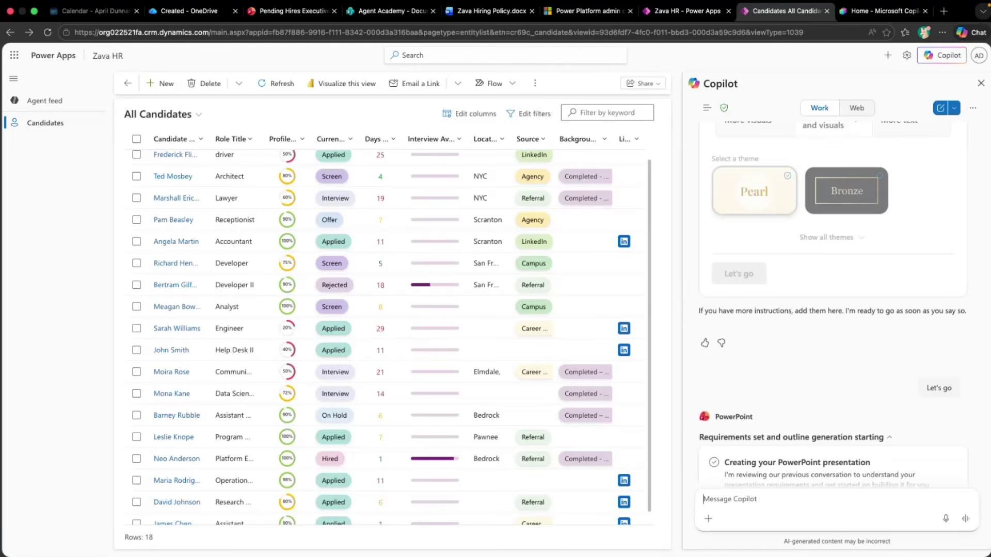
pyautogui.click(818, 443)
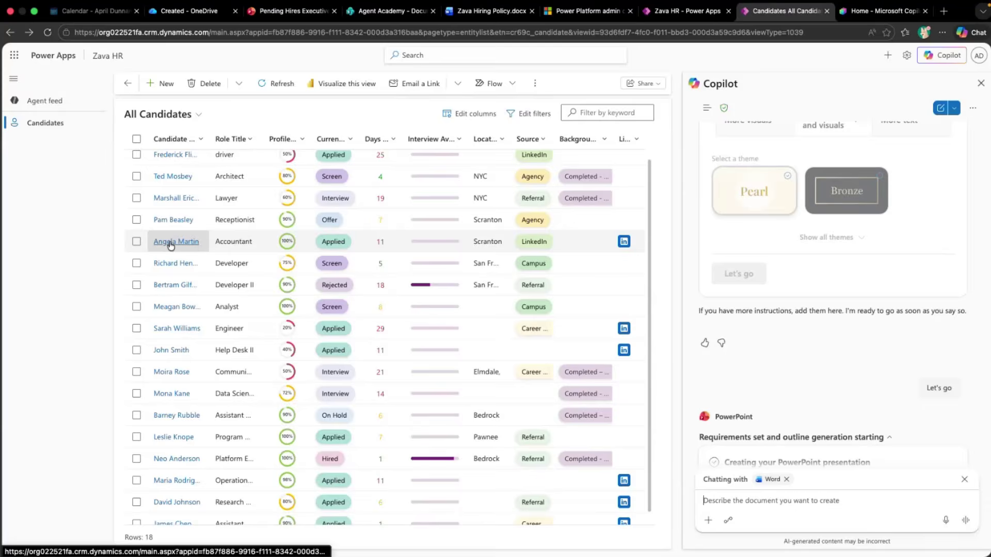
pyautogui.click(173, 220)
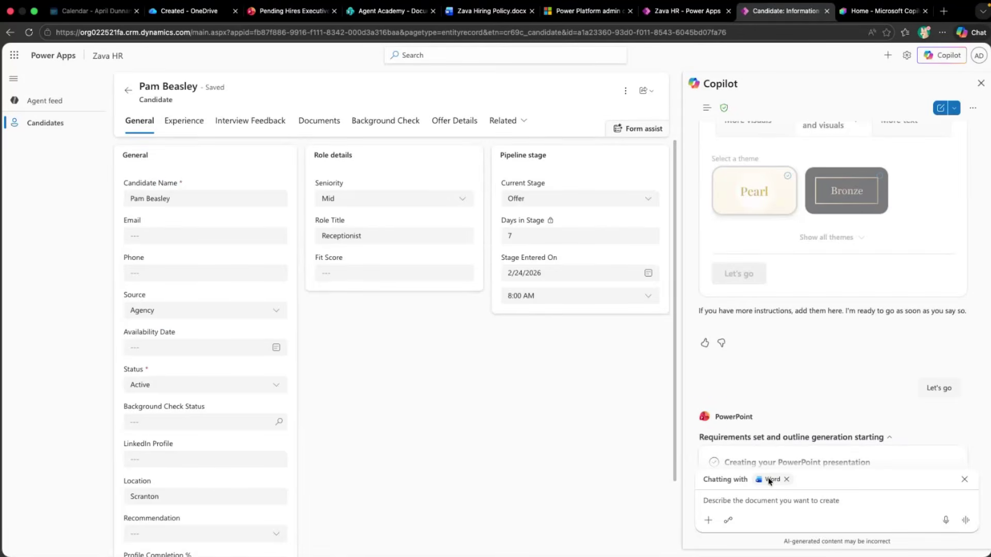
pyautogui.write('draft a list of interview questions for this candidate')
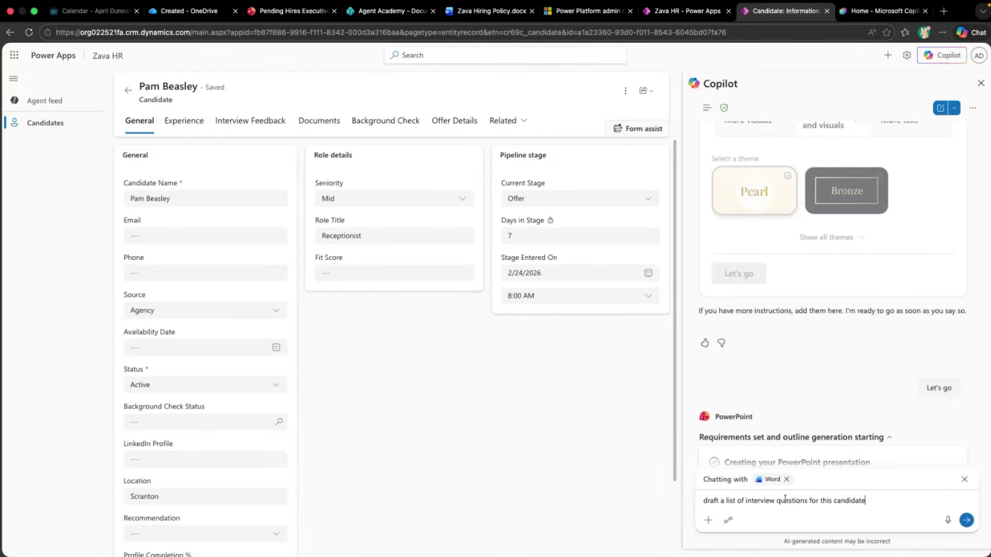
pyautogui.press('Return')
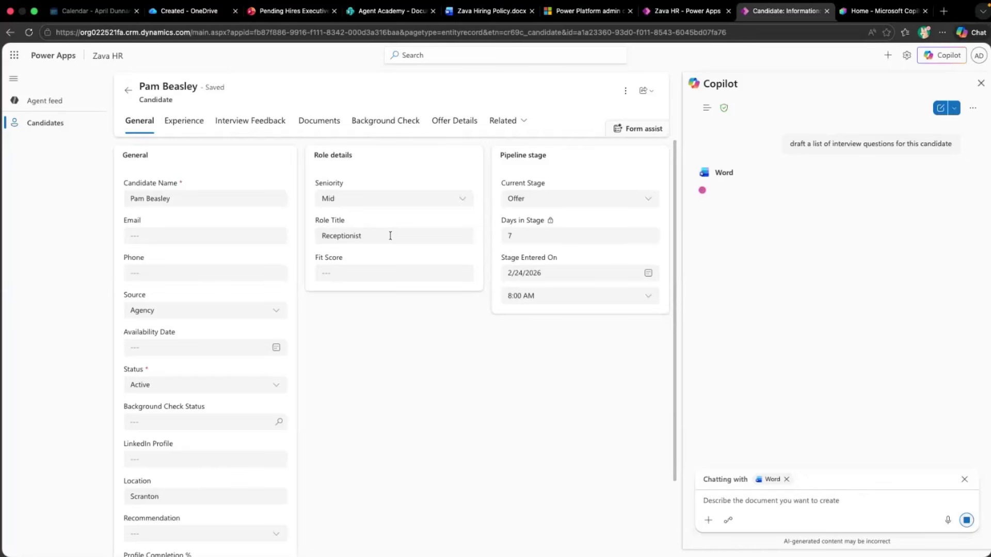
pyautogui.click(199, 15)
# Read through the Comprehensive Interview Questions Guide's technical, leadership, communication and behavioral sections
pyautogui.click(333, 182)
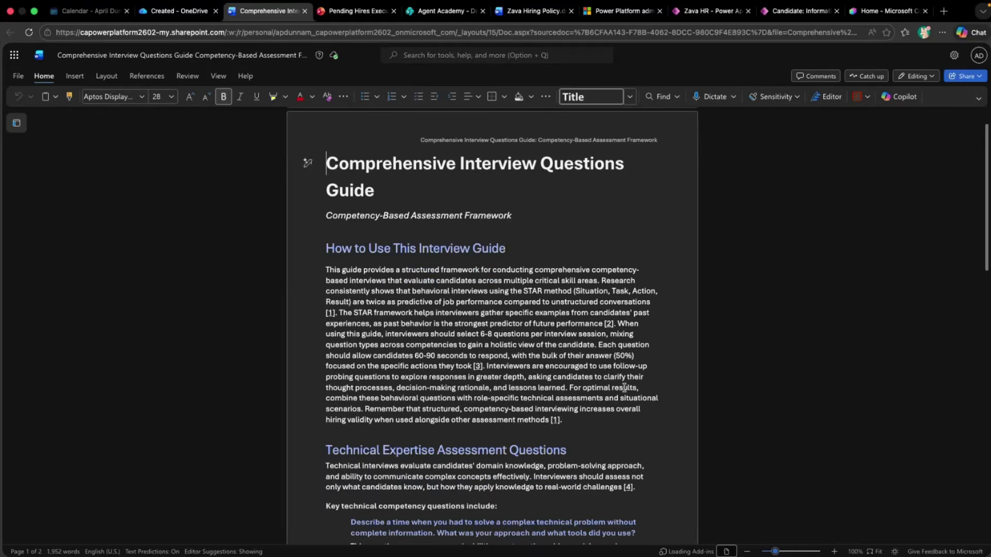
pyautogui.scroll(-2, 624, 388)
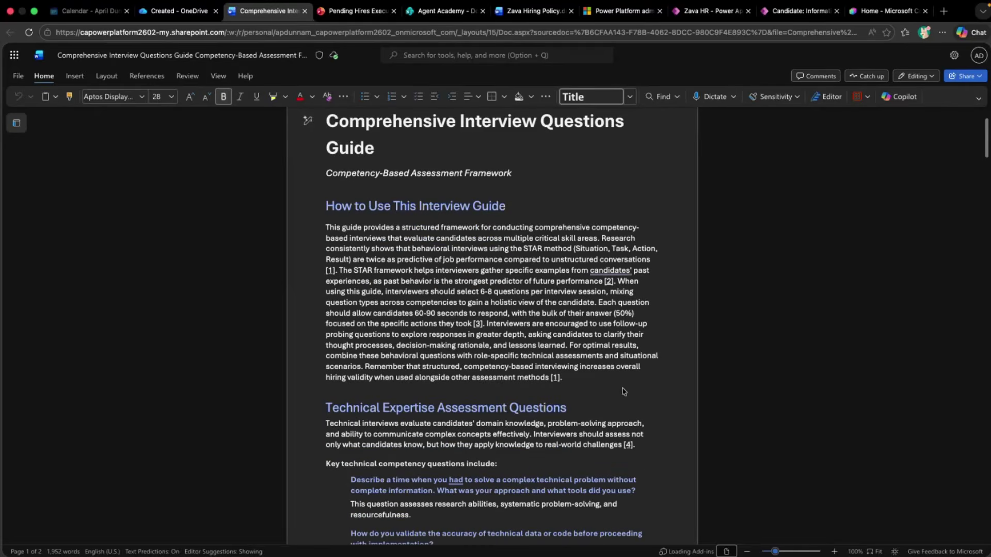
pyautogui.scroll(-5, 623, 392)
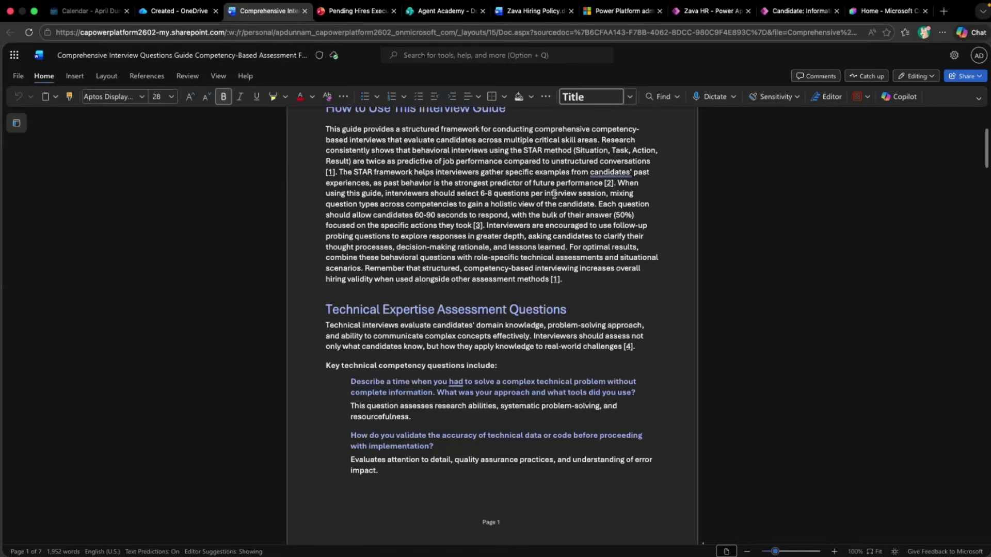
pyautogui.scroll(-10, 554, 194)
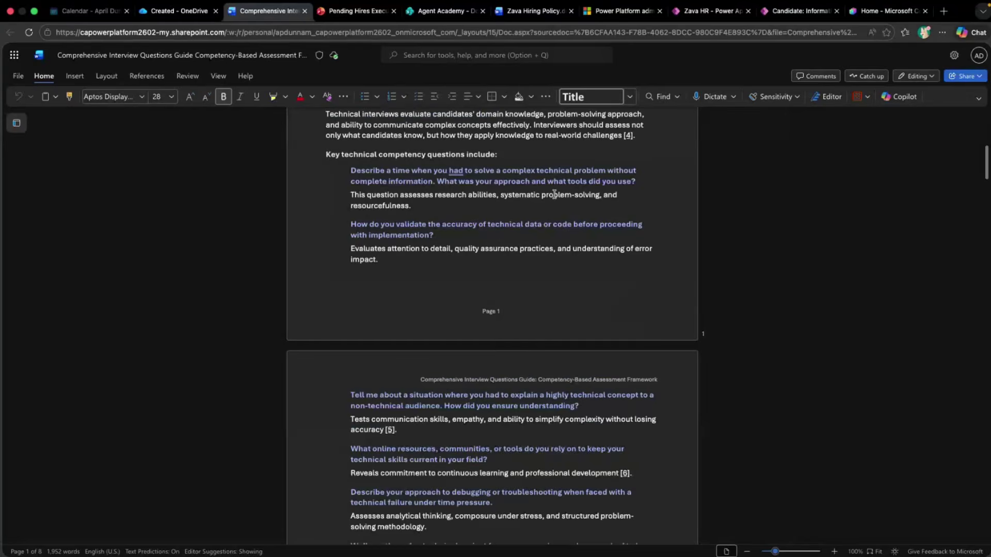
pyautogui.scroll(-18, 554, 194)
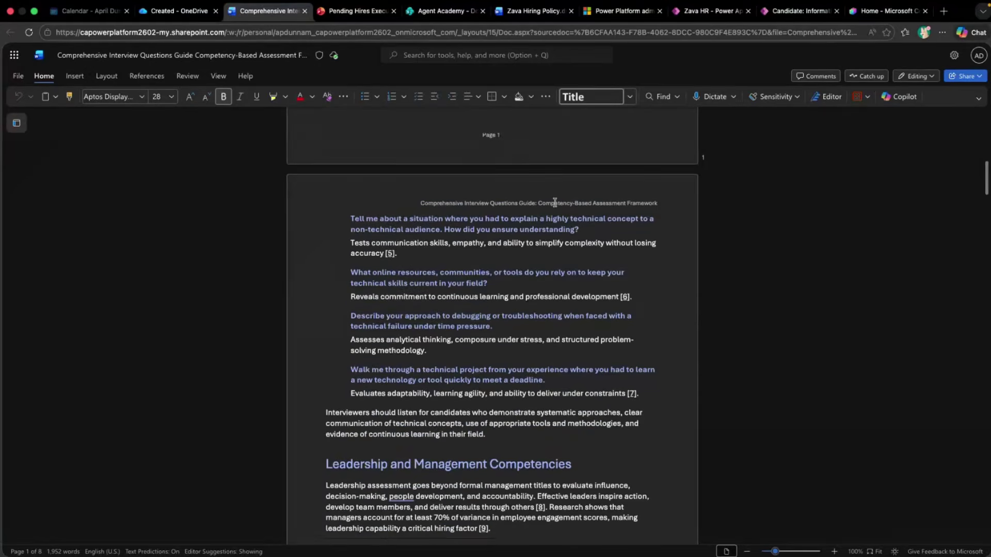
pyautogui.scroll(-5, 573, 338)
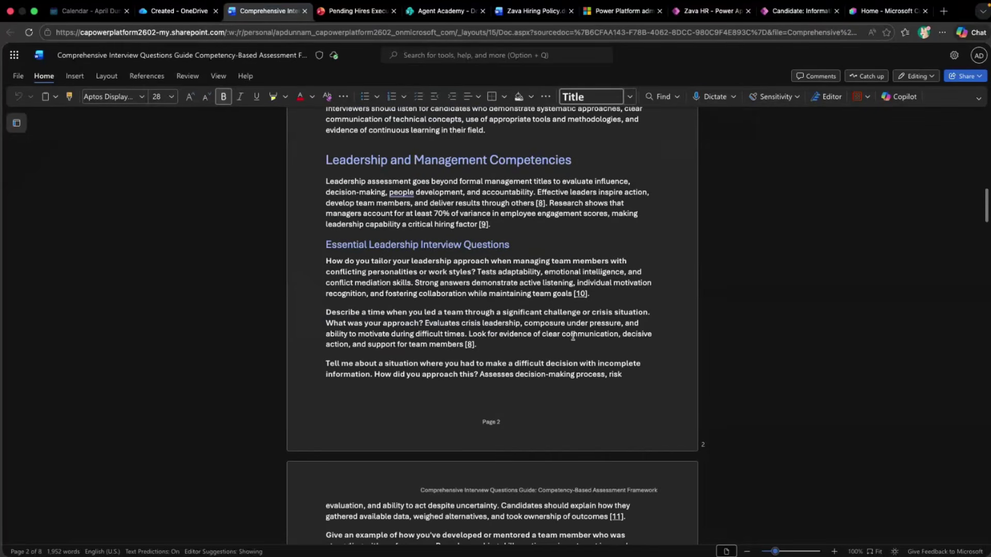
pyautogui.scroll(-20, 573, 335)
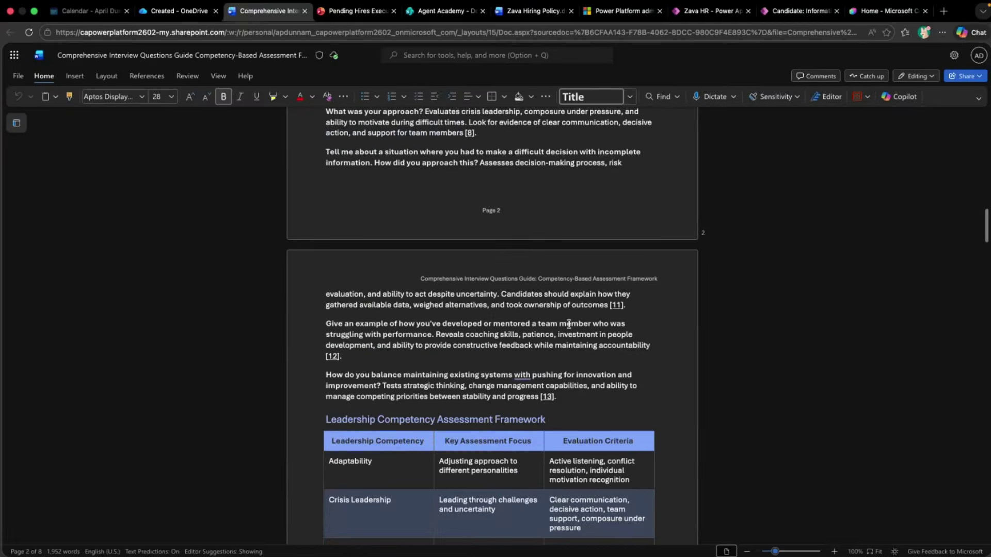
pyautogui.scroll(-20, 569, 325)
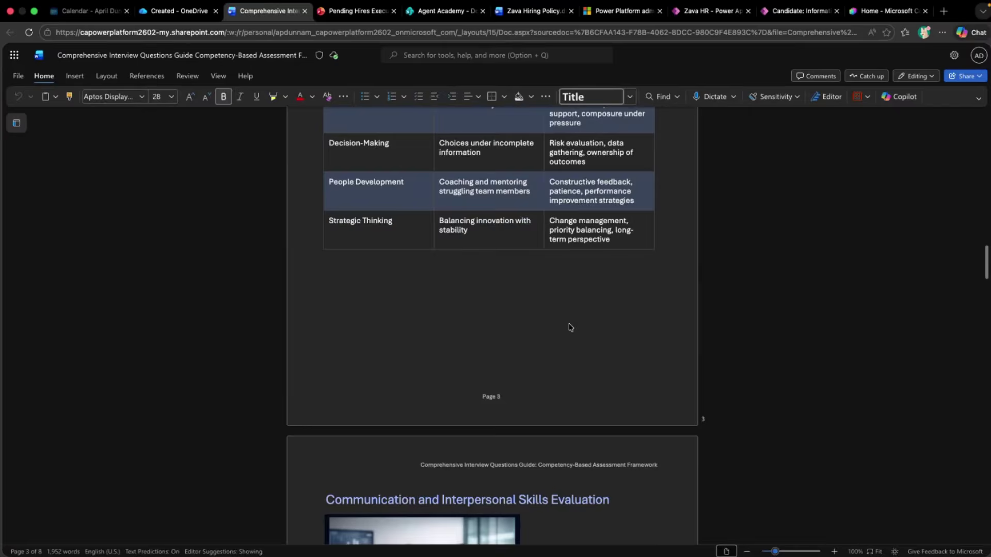
pyautogui.scroll(-20, 569, 325)
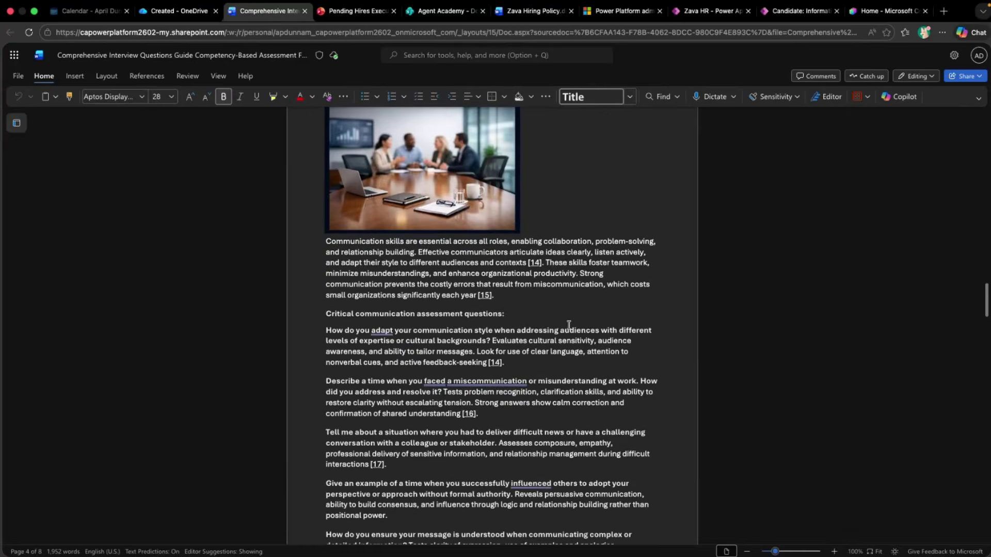
pyautogui.scroll(-5, 569, 326)
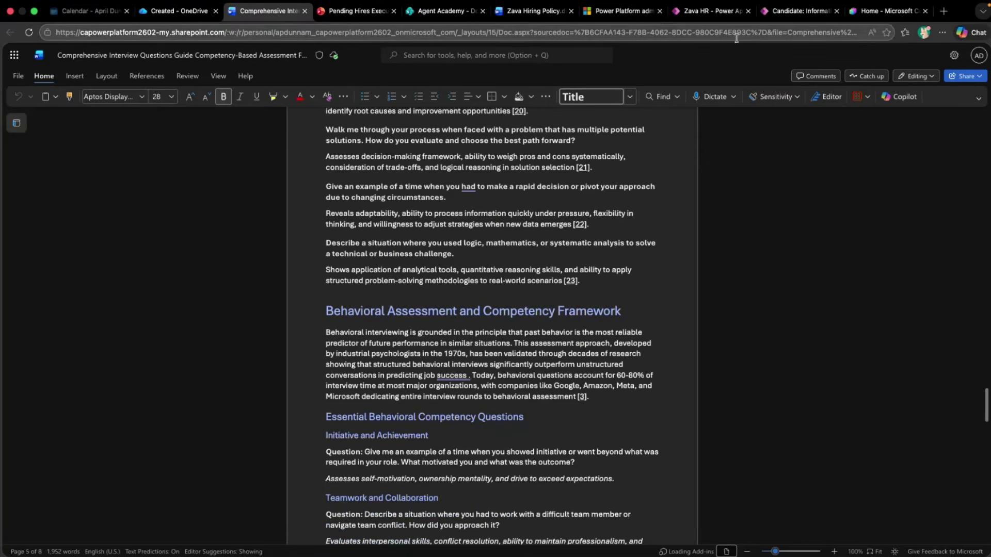
pyautogui.click(790, 11)
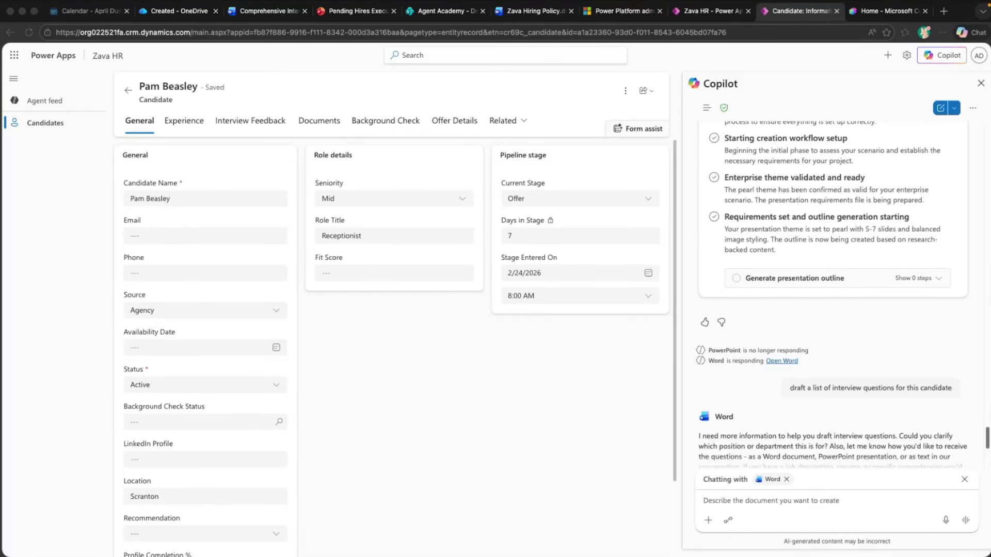
# Ask Copilot to schedule a Candidate Review meeting for this candidate
pyautogui.click(737, 505)
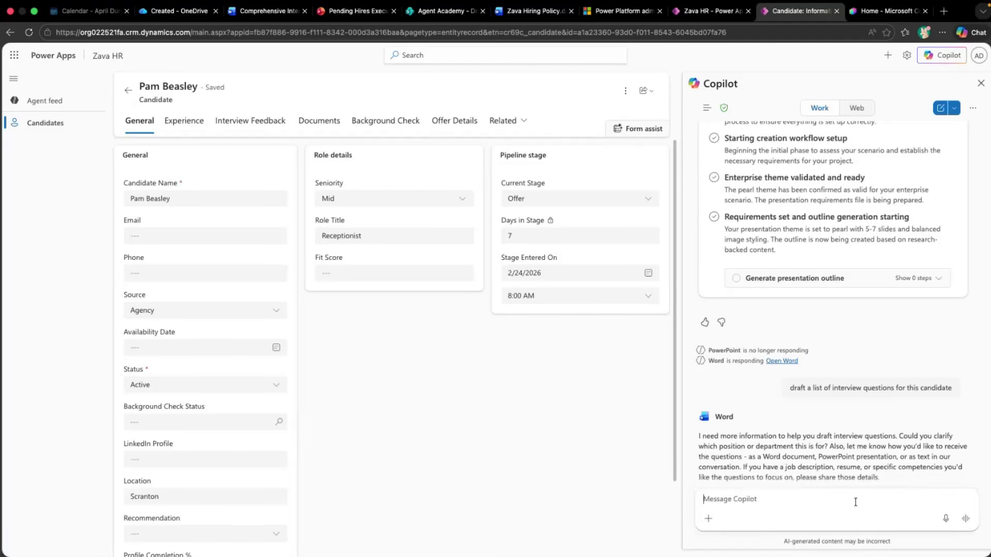
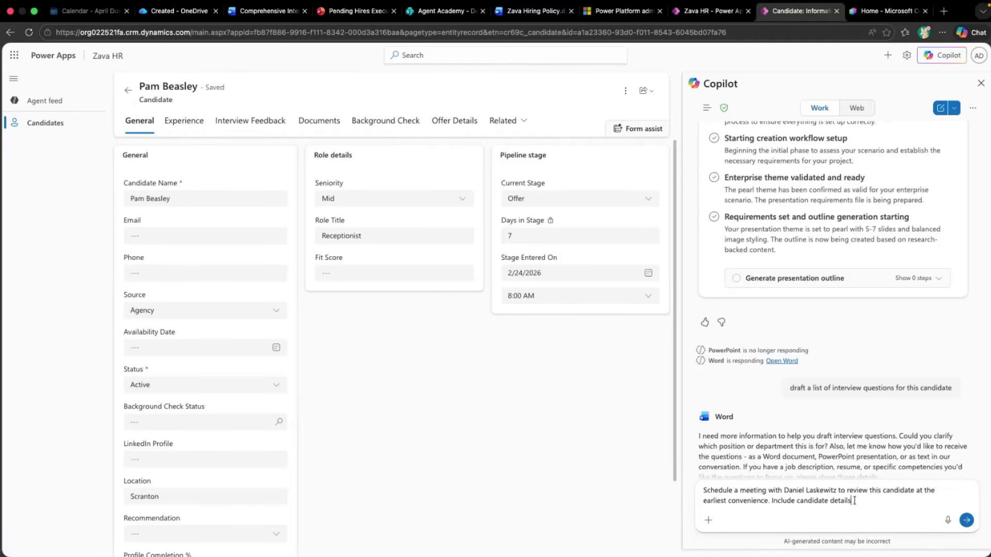
pyautogui.press('Return')
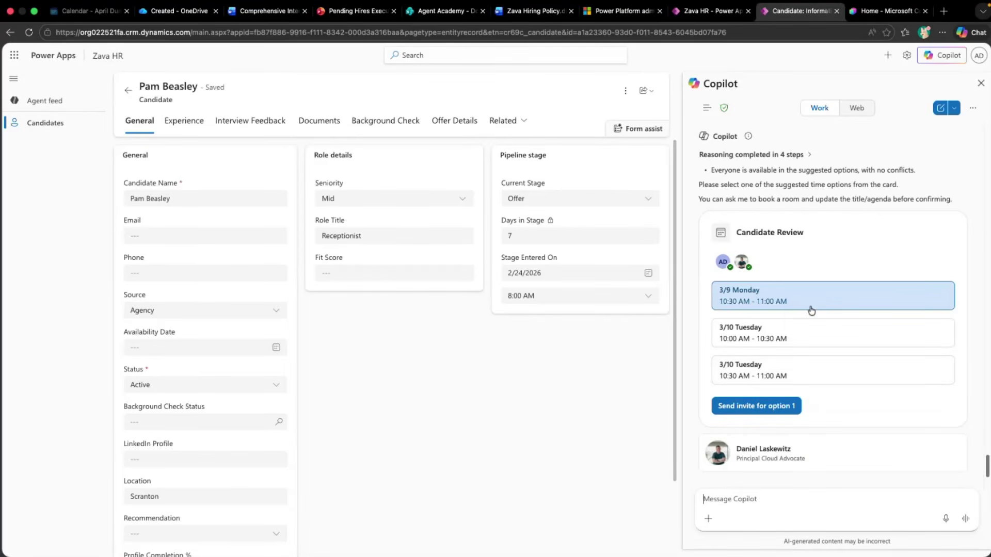
# Pick the Tuesday 3/10 10:00 AM slot and send the Candidate Review invite
pyautogui.click(791, 340)
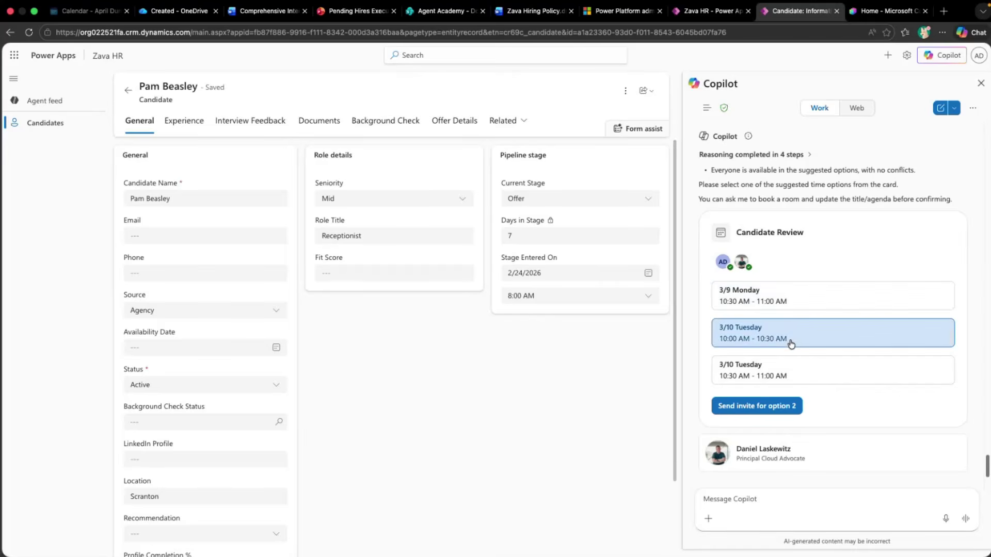
pyautogui.click(770, 407)
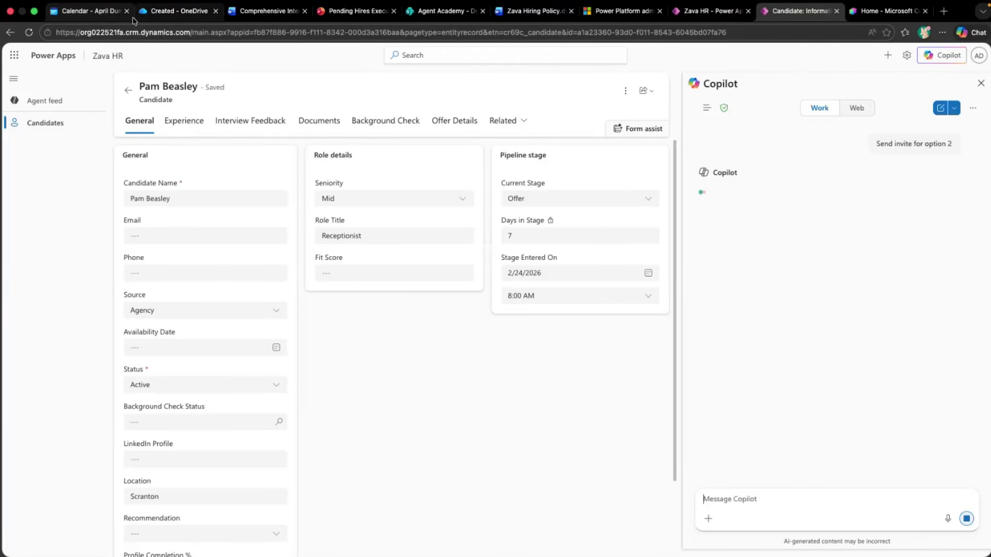
pyautogui.click(94, 13)
pyautogui.click(247, 124)
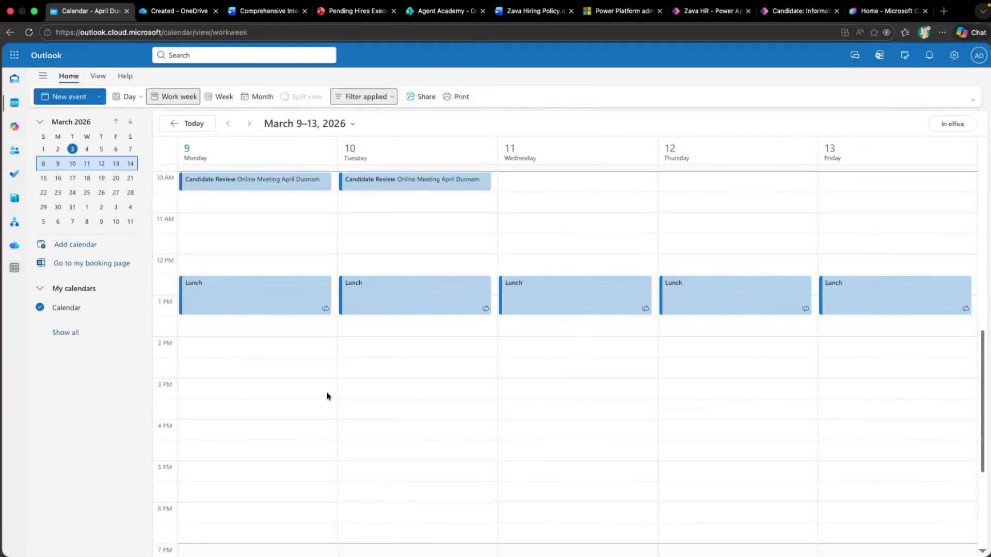
pyautogui.scroll(2, 328, 396)
pyautogui.click(293, 233)
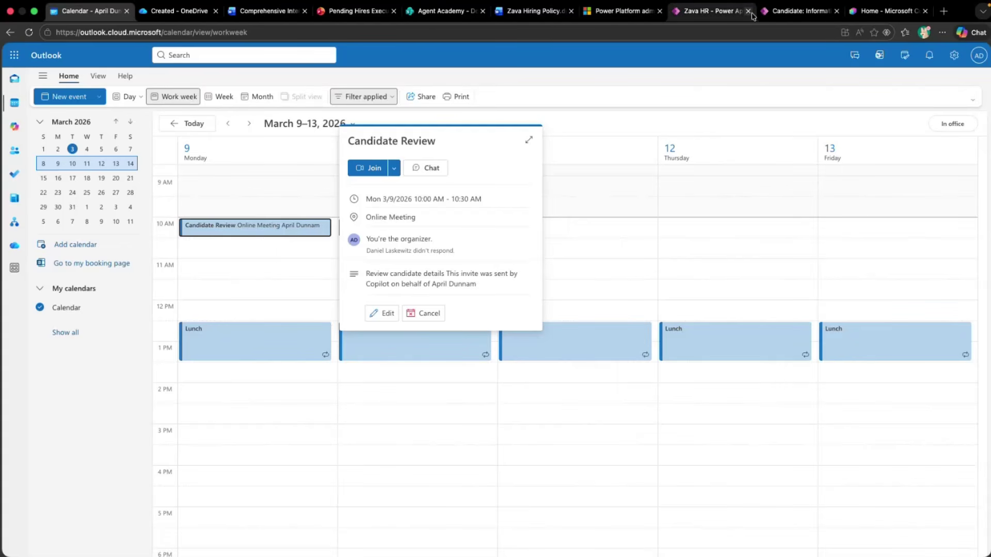
pyautogui.click(790, 11)
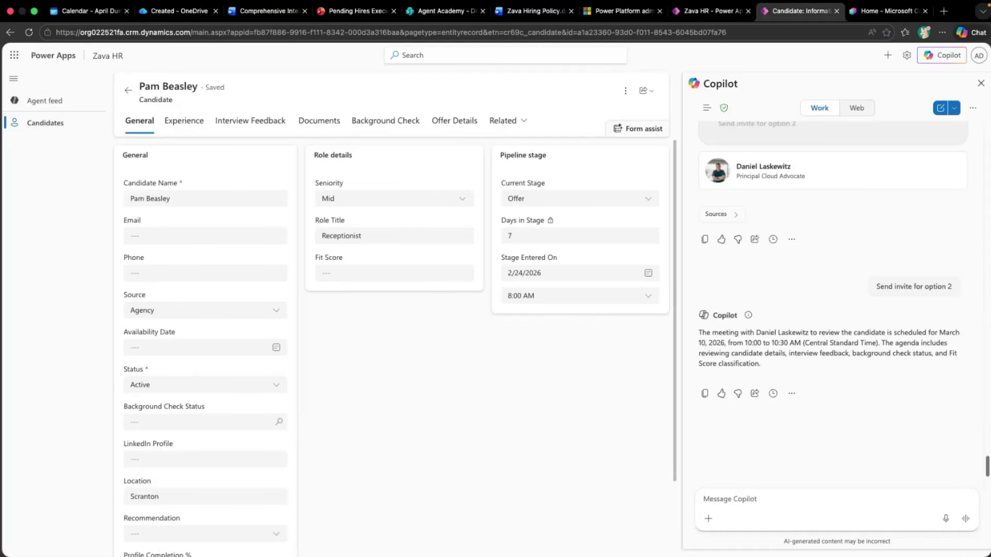